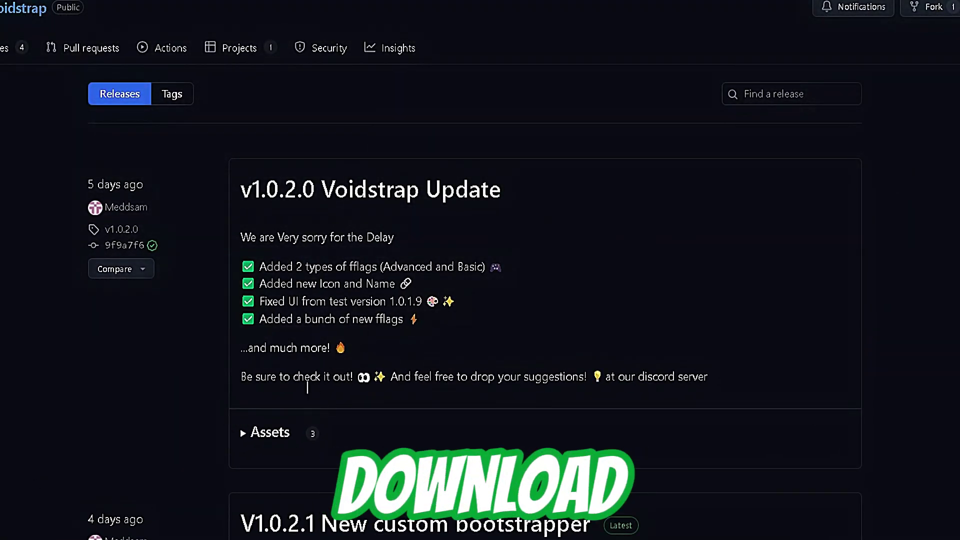
Step: Download Voidstrap.exe from the assets of the v1.0.2.0 Voidstrap release
scroll(310, 370, "down", 1)
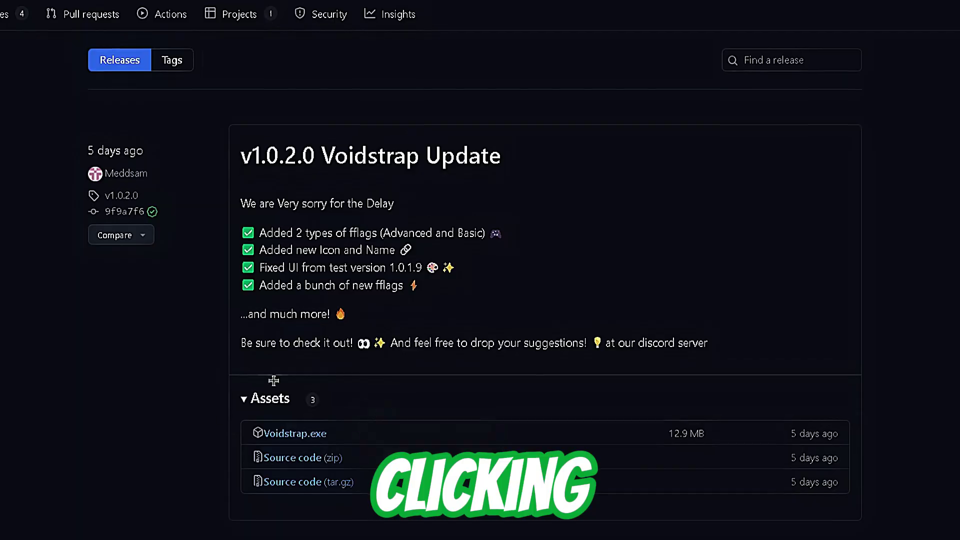
left_click(283, 437)
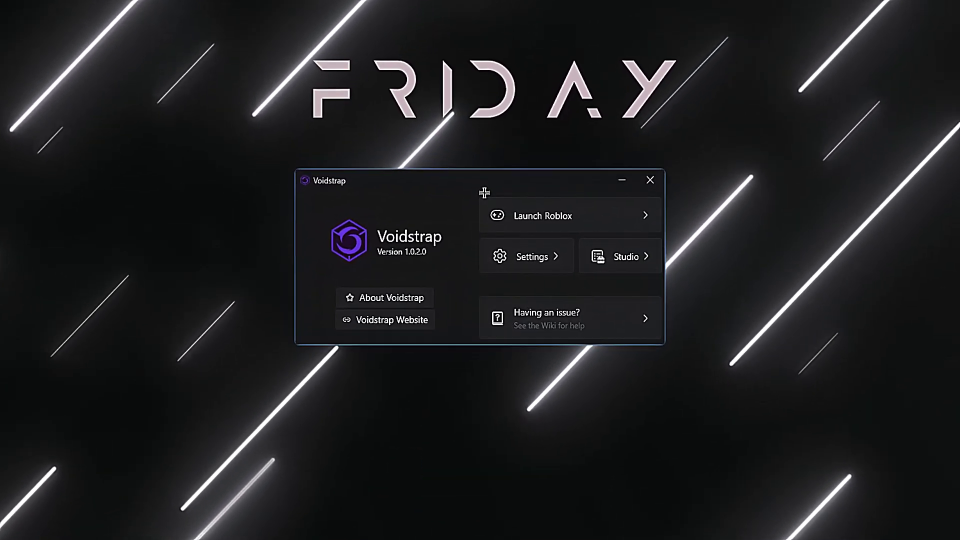
Step: Open the Voidstrap settings and turn on Player and Message logs in the activity tracking integrations
left_click(500, 257)
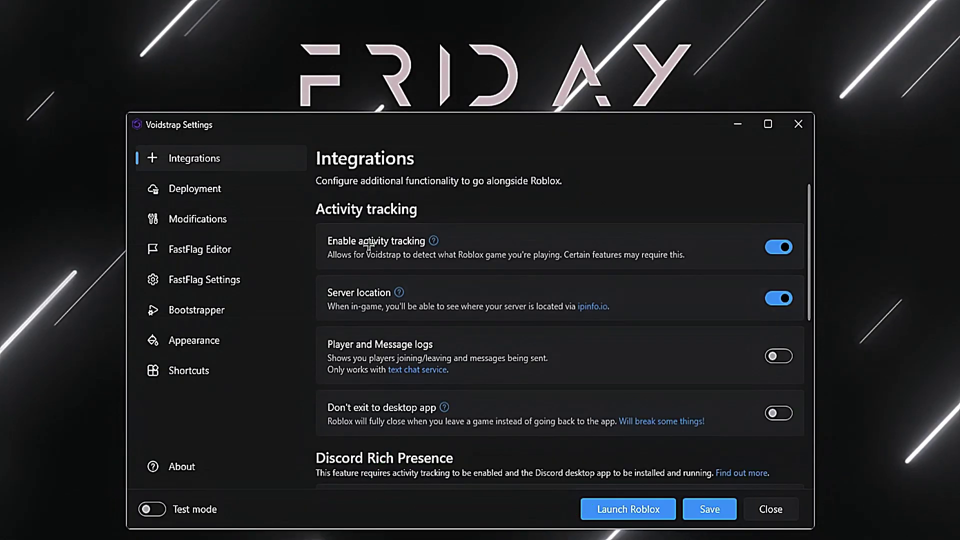
left_click_drag(391, 133, 399, 127)
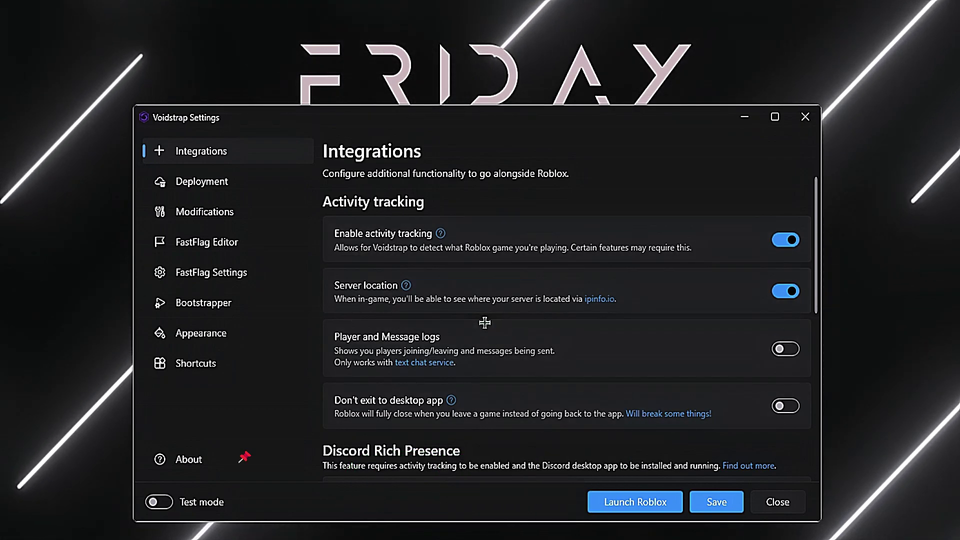
scroll(484, 322, "down", 1)
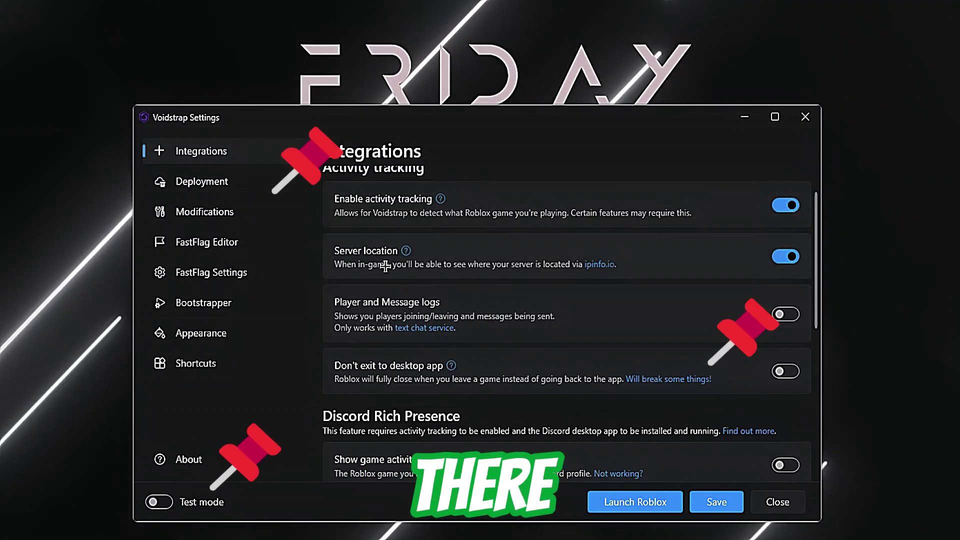
left_click(336, 319)
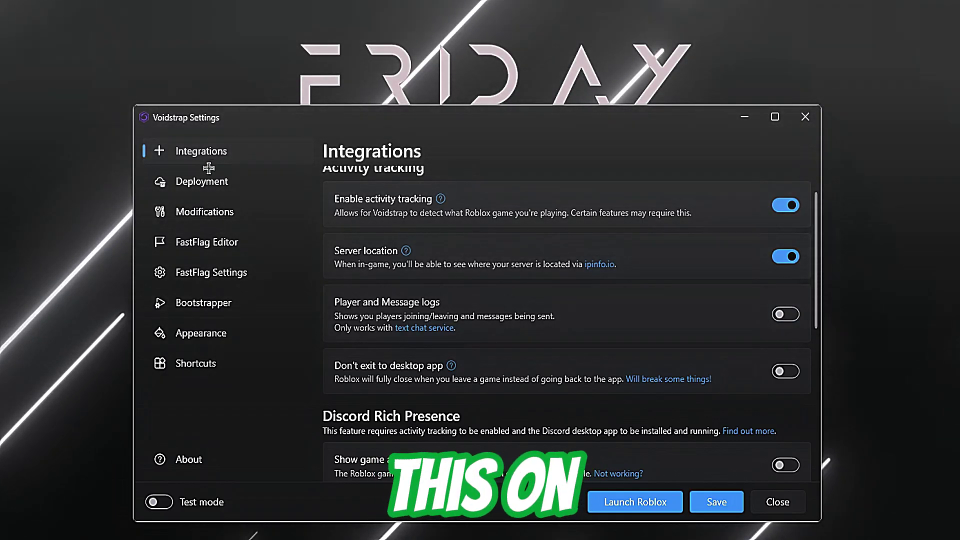
Step: Turn on Disable Hardware Acceleration in the Deployment settings
left_click(205, 182)
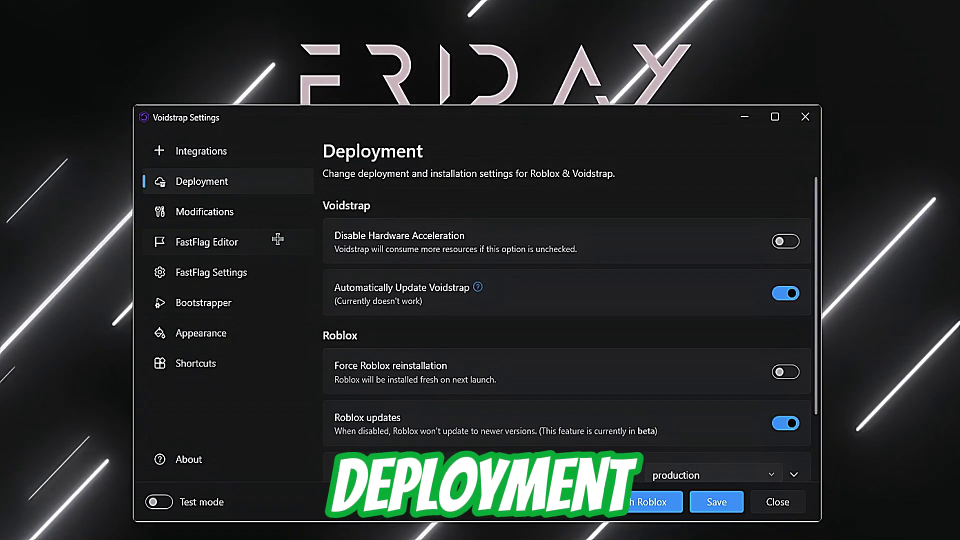
left_click(573, 241)
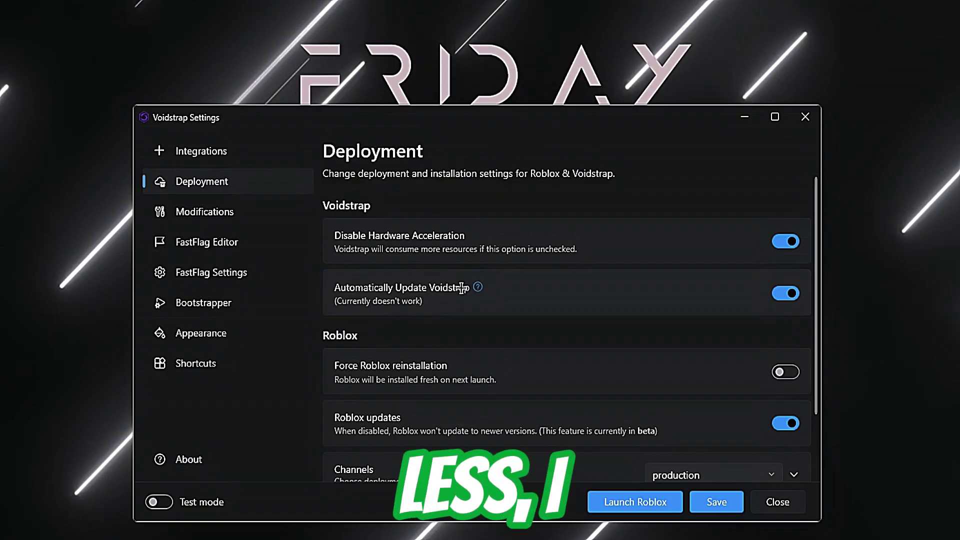
scroll(482, 273, "down", 1)
scroll(483, 273, "down", 1)
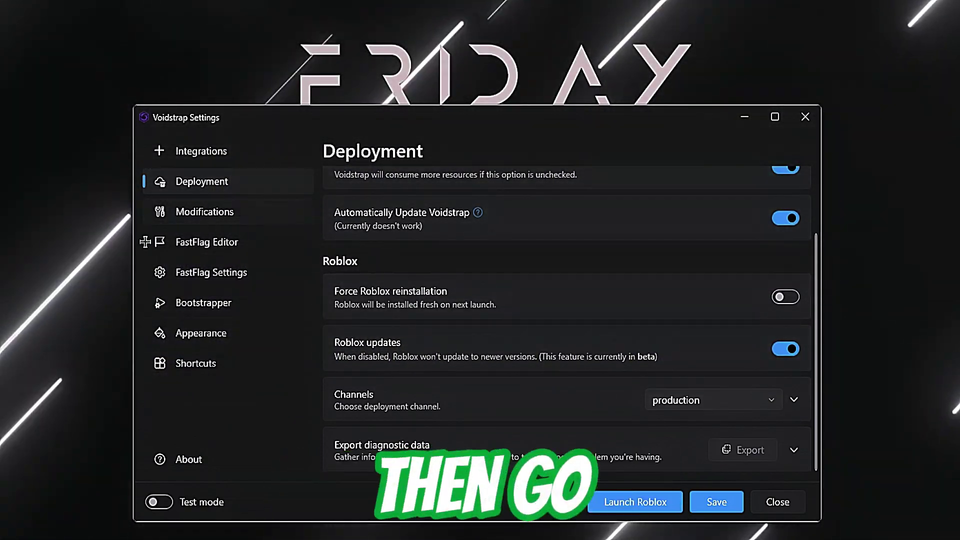
Step: In the Modifications' compatibility settings for RobloxPlayerBeta.exe, override the high DPI scaling behaviour with scaling performed by Application, and apply it
left_click(204, 212)
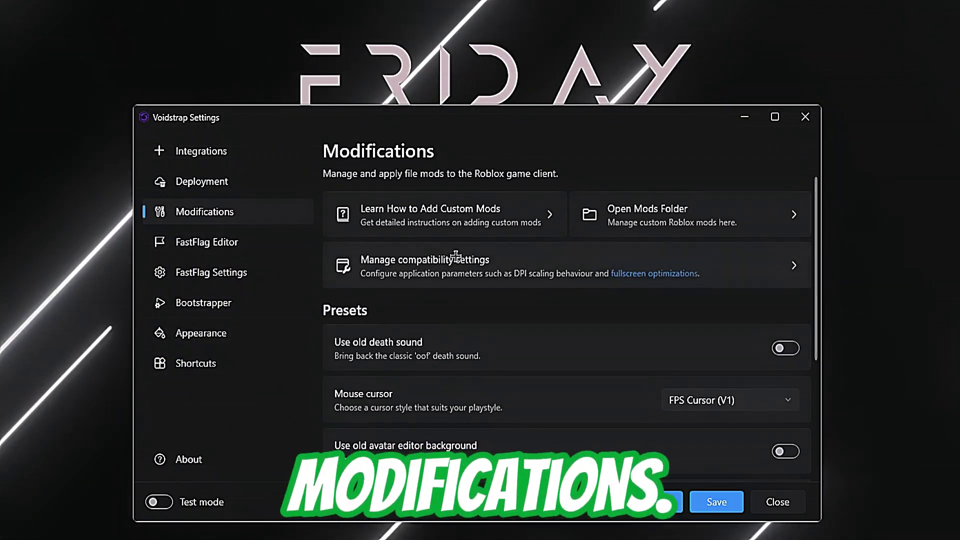
scroll(578, 238, "down", 1)
left_click(579, 239)
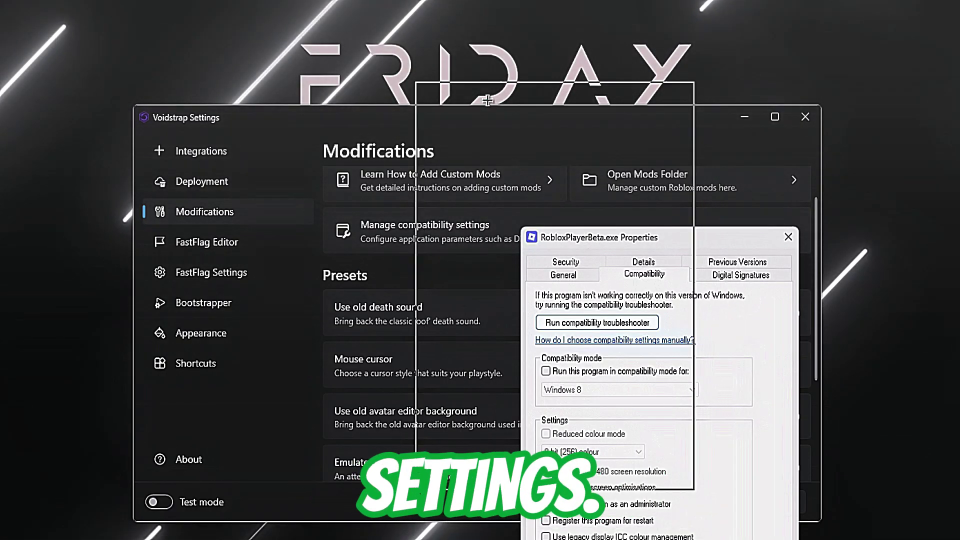
left_click_drag(593, 245, 485, 89)
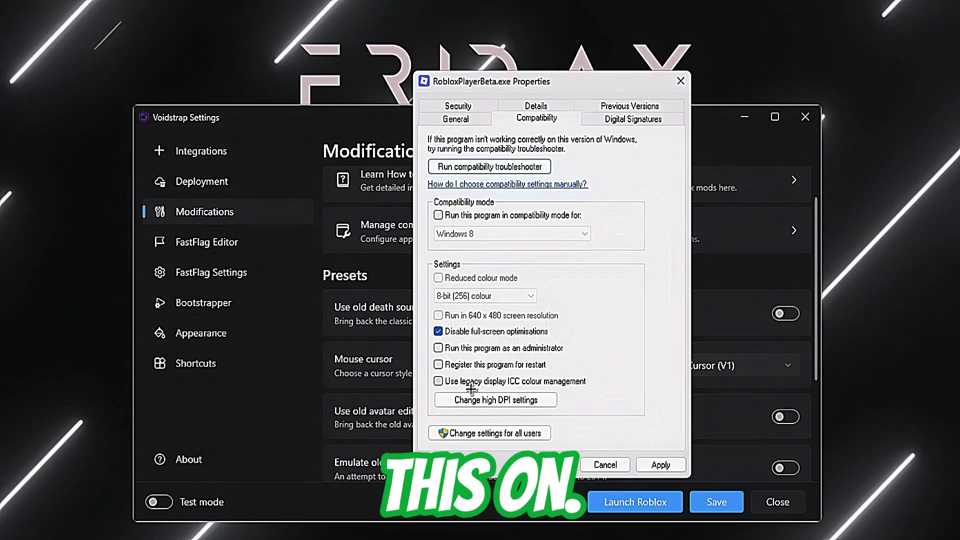
left_click(482, 400)
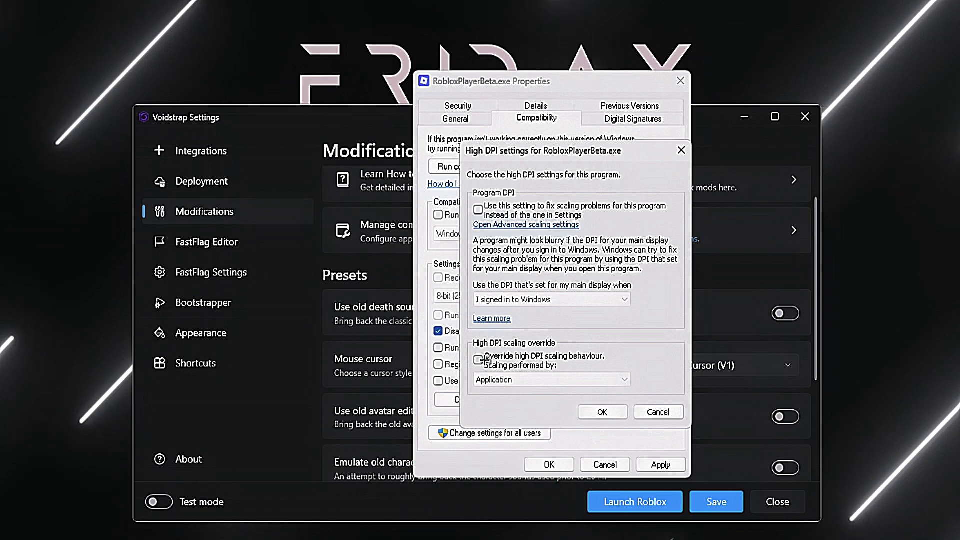
left_click(478, 359)
left_click(602, 412)
left_click(660, 464)
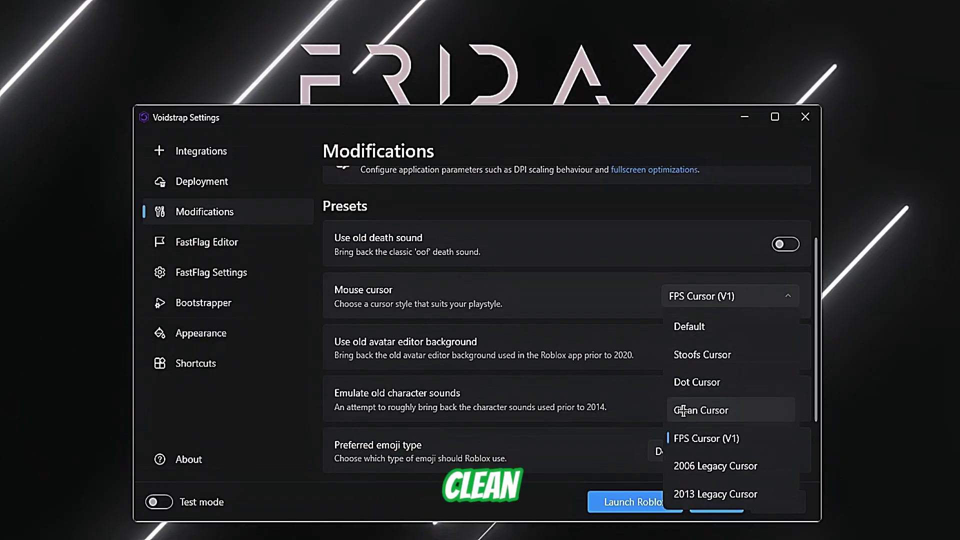
Step: Review the available mouse cursor styles in the Modifications presets
left_click(615, 325)
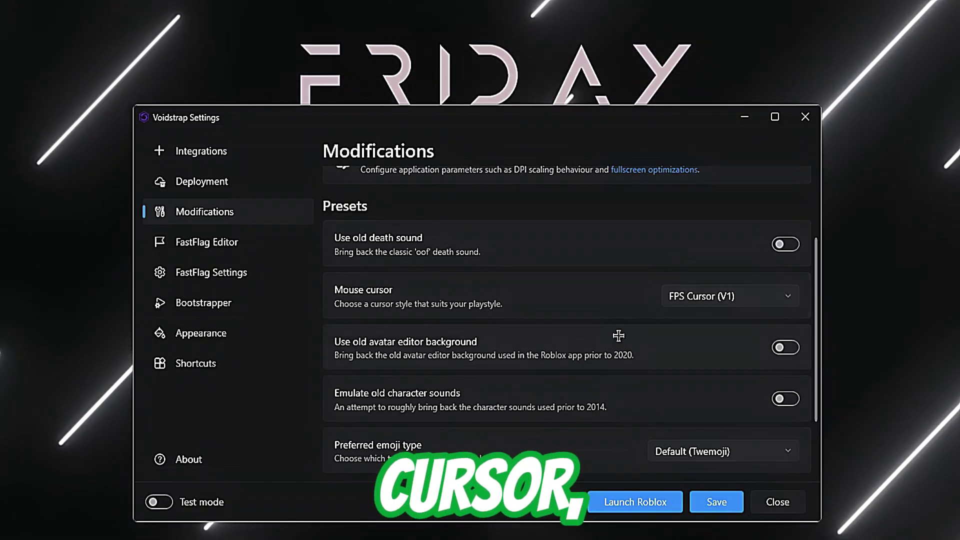
scroll(621, 333, "down", 2)
Step: Delete all existing flags in the FastFlag Editor
left_click(202, 242)
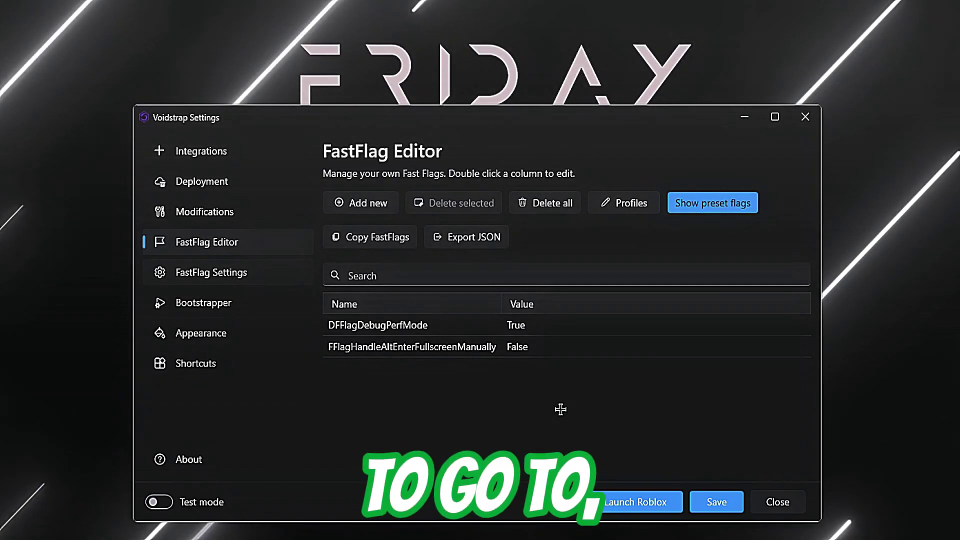
left_click(211, 272)
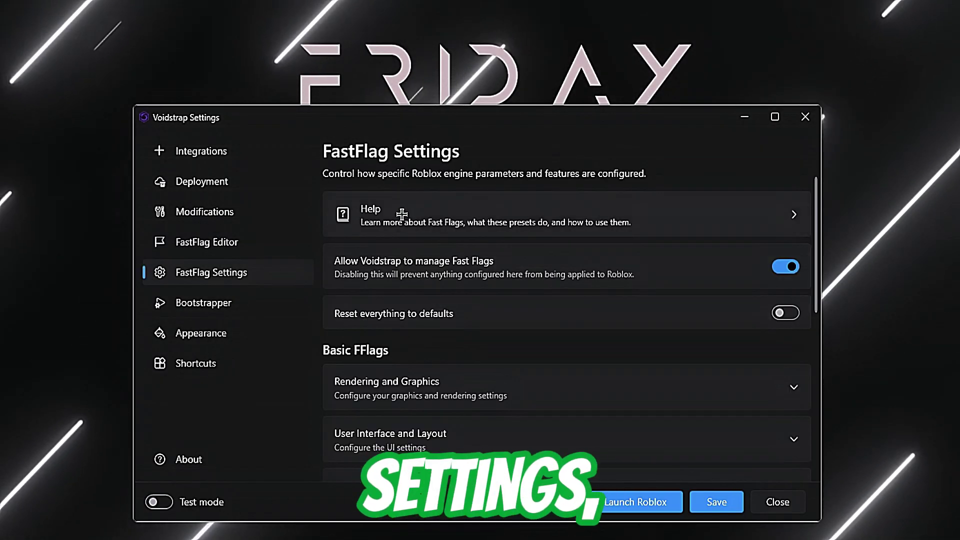
scroll(497, 343, "down", 4)
scroll(555, 322, "down", 3)
scroll(486, 403, "up", 2)
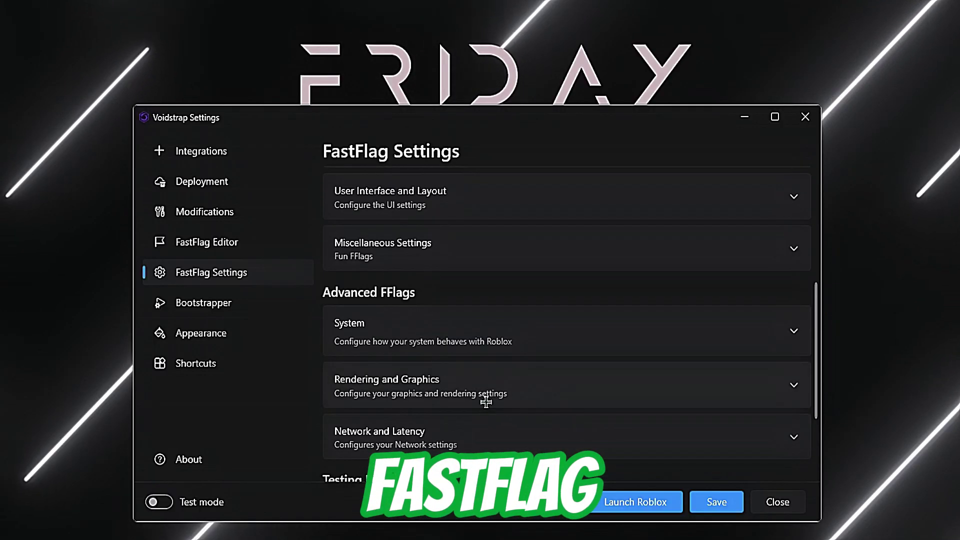
left_click(189, 230)
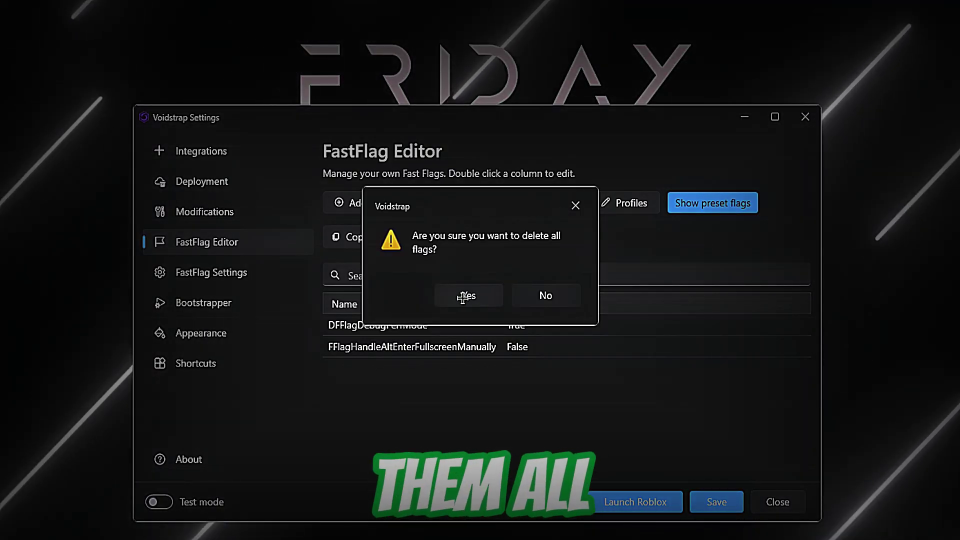
Step: Look at the save and load options in the FFlag Backups profiles and close them
left_click(625, 202)
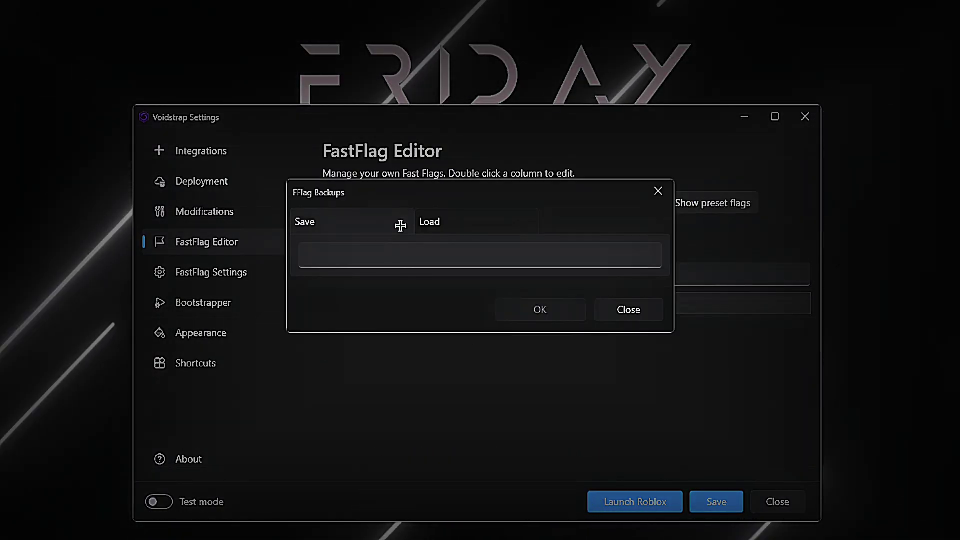
left_click_drag(552, 233, 570, 203)
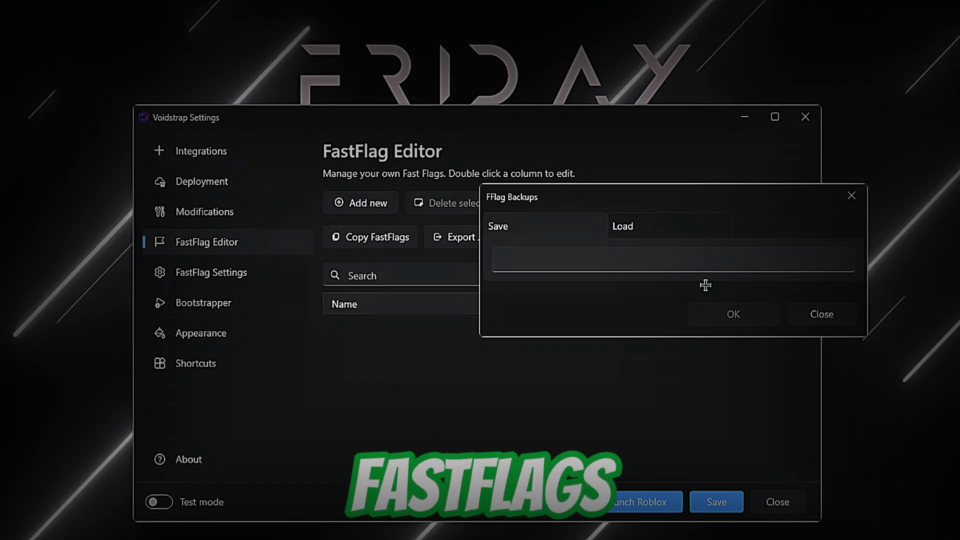
left_click(650, 226)
left_click(830, 312)
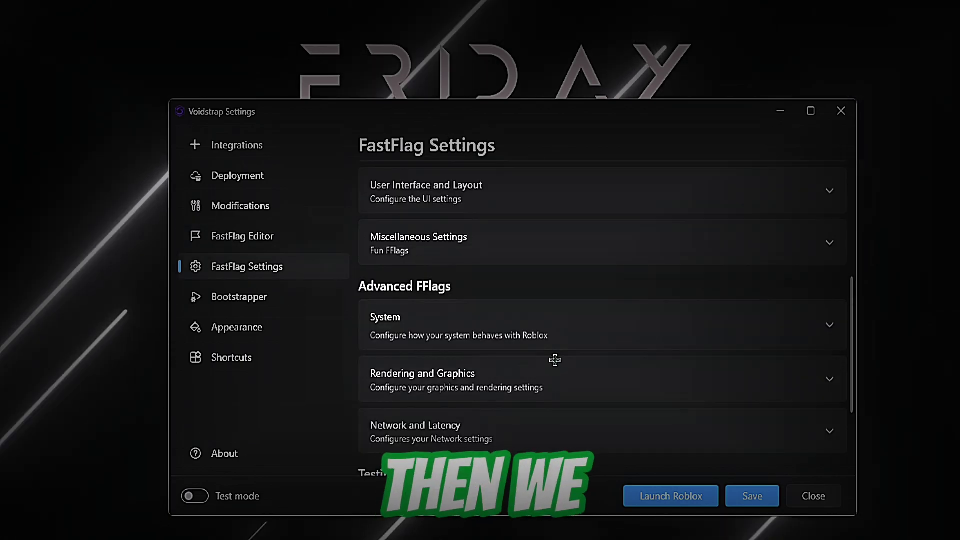
Step: Turn on Fps Display in the Rendering and Graphics group of the Basic FFlags in FastFlag Settings
scroll(549, 359, "up", 5)
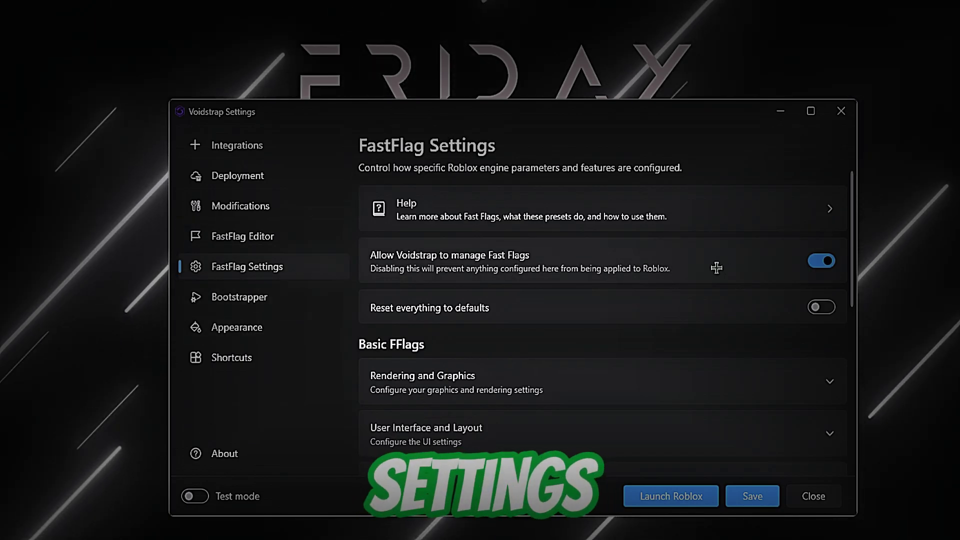
scroll(716, 268, "down", 3)
scroll(591, 281, "up", 1)
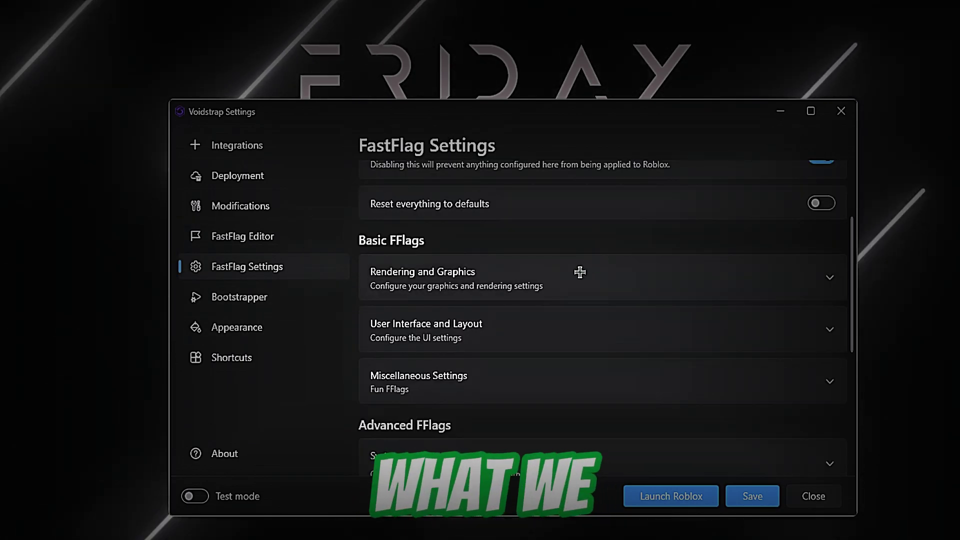
left_click(575, 272)
scroll(567, 265, "down", 3)
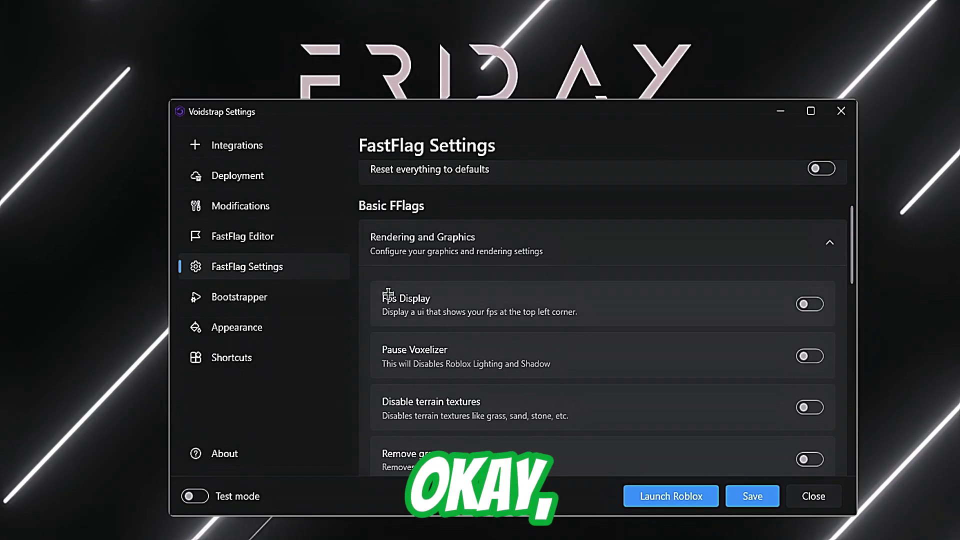
scroll(500, 267, "up", 2)
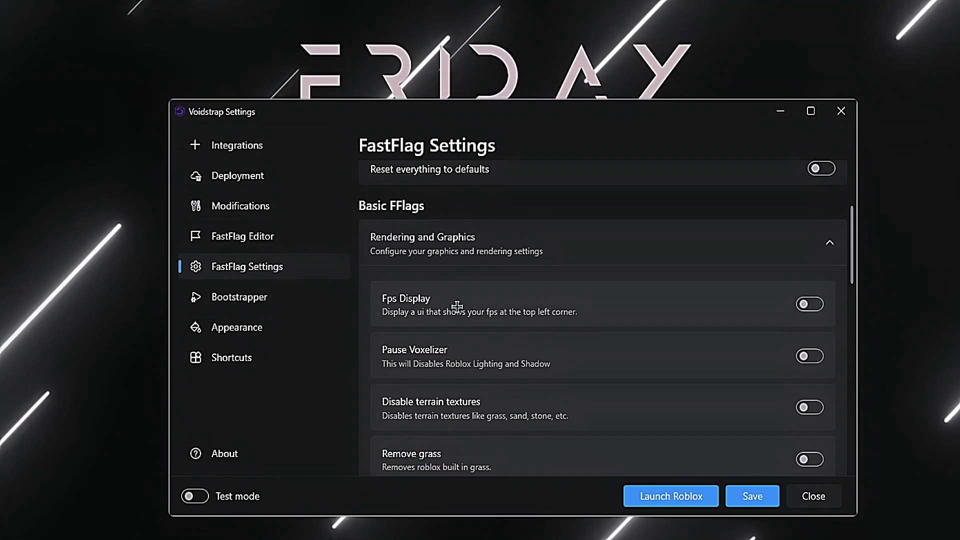
left_click(808, 304)
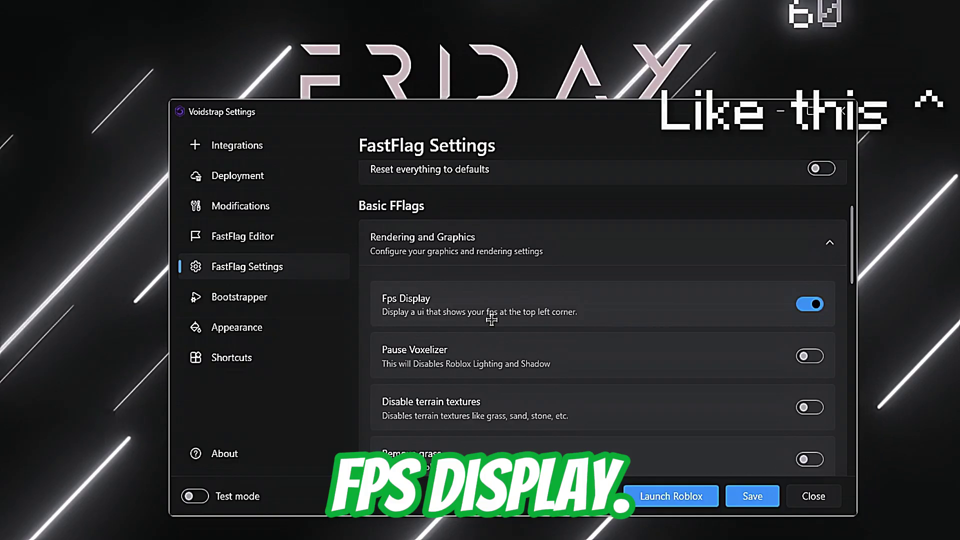
Step: Enable Pause Voxelizer and Disable terrain textures in the basic rendering flags
scroll(555, 346, "down", 1)
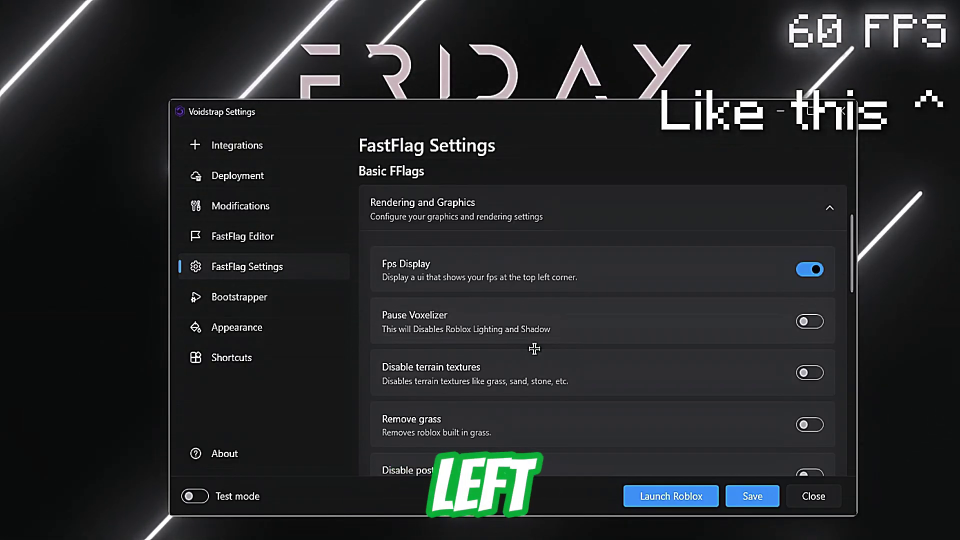
left_click(809, 321)
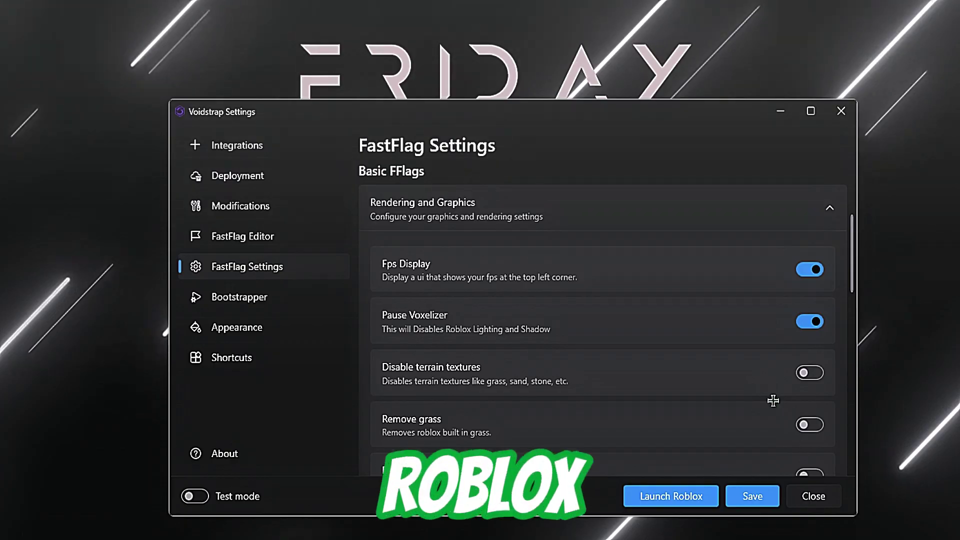
left_click(809, 372)
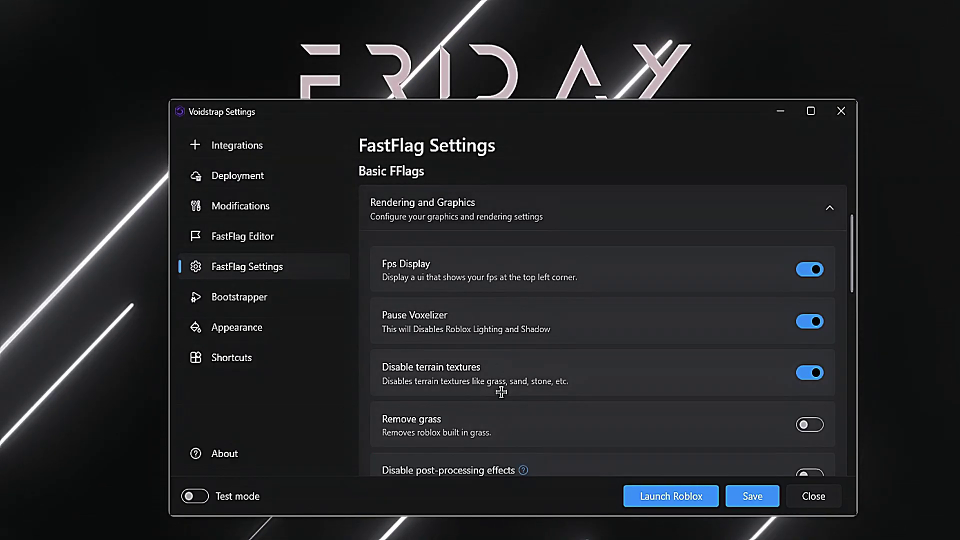
Step: Enable Remove grass, Disable post-processing effects and Force gray sky in the basic rendering flags
scroll(490, 368, "down", 1)
scroll(461, 338, "down", 2)
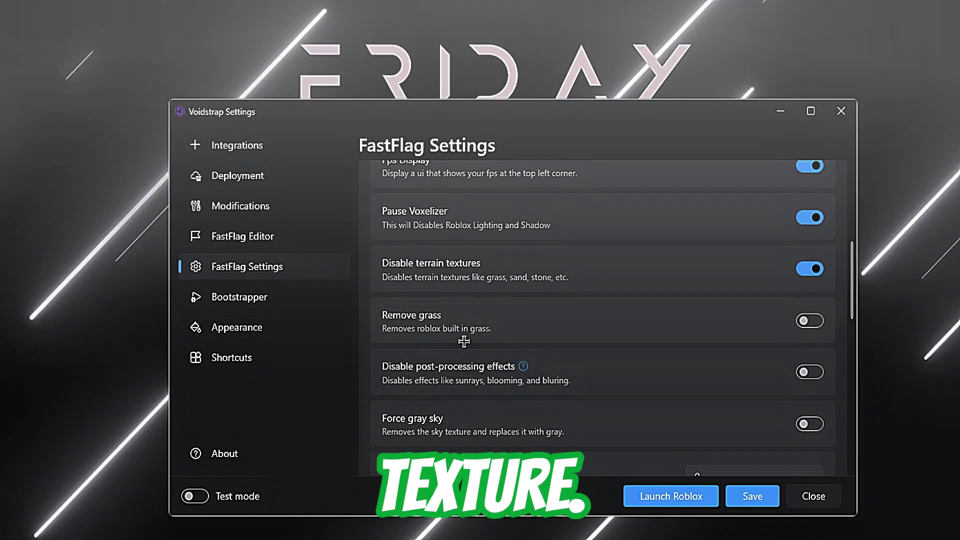
scroll(460, 338, "up", 1)
left_click(819, 355)
scroll(807, 366, "down", 1)
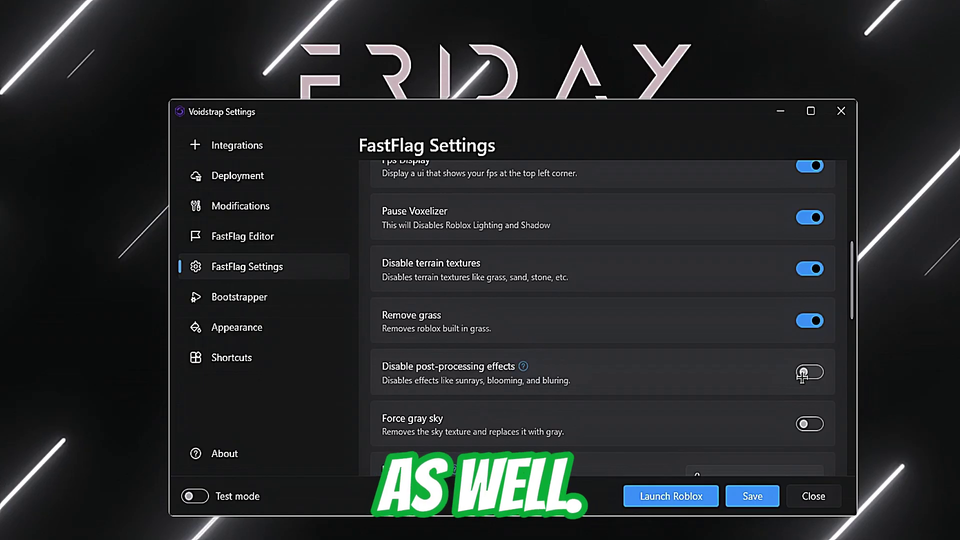
scroll(497, 347, "down", 4)
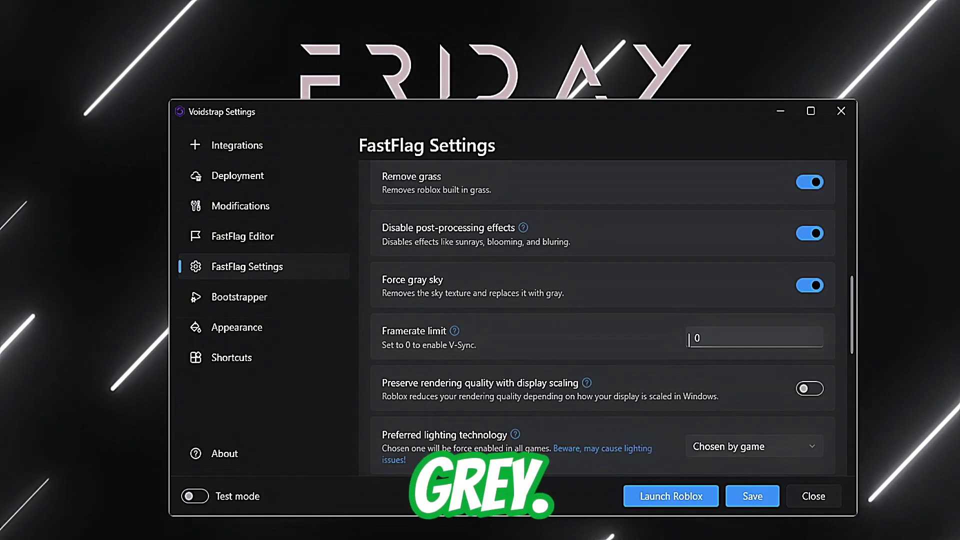
Step: Set the framerate limit to 120
left_click(724, 337)
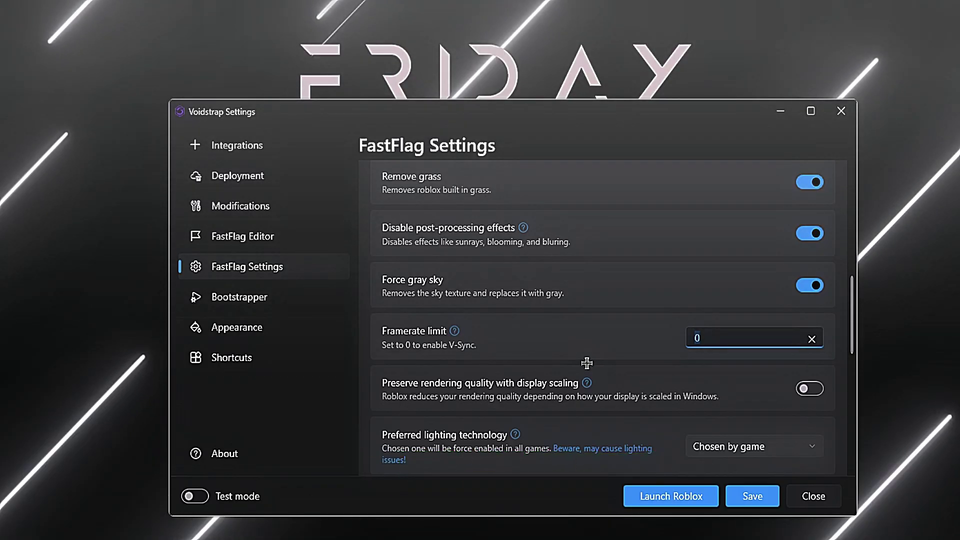
key("BackSpace")
type("120")
Step: Set the preferred lighting technology to Chosen by game, finishing the basic Rendering and Graphics flags
scroll(586, 355, "down", 3)
left_click(754, 342)
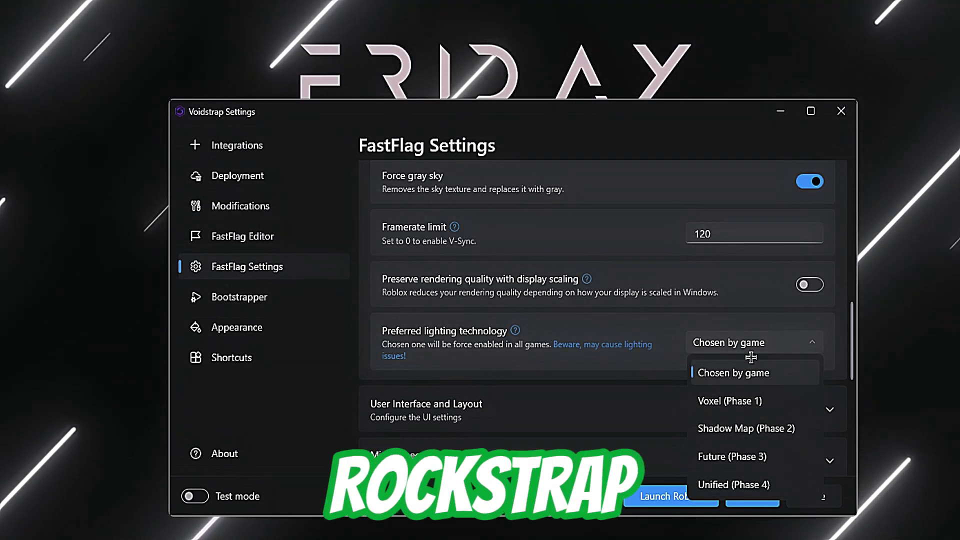
left_click(727, 375)
scroll(637, 378, "up", 15)
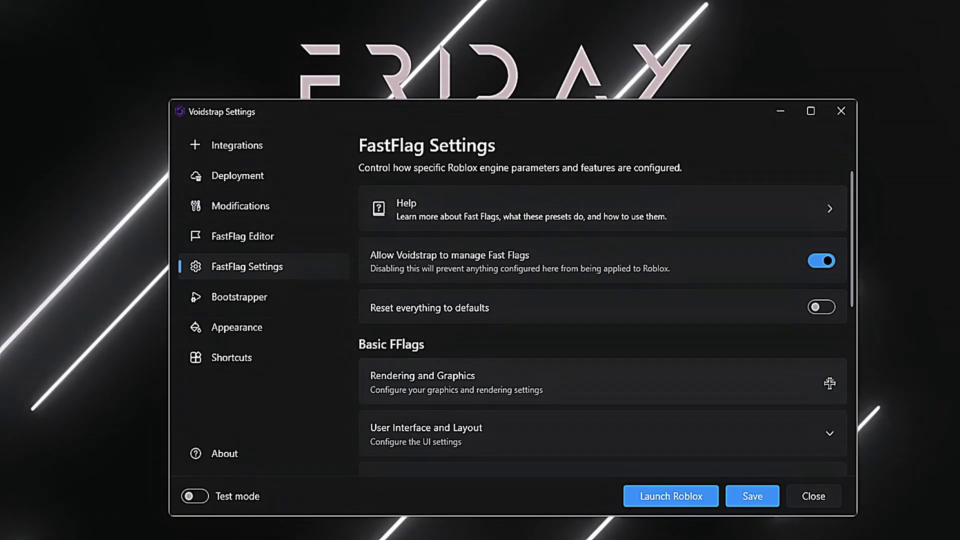
Step: In the User Interface and Layout flags, enable Disable full-screen titlebar and leave Old Desktop Theme off
scroll(829, 383, "down", 3)
left_click(799, 354)
scroll(498, 259, "down", 6)
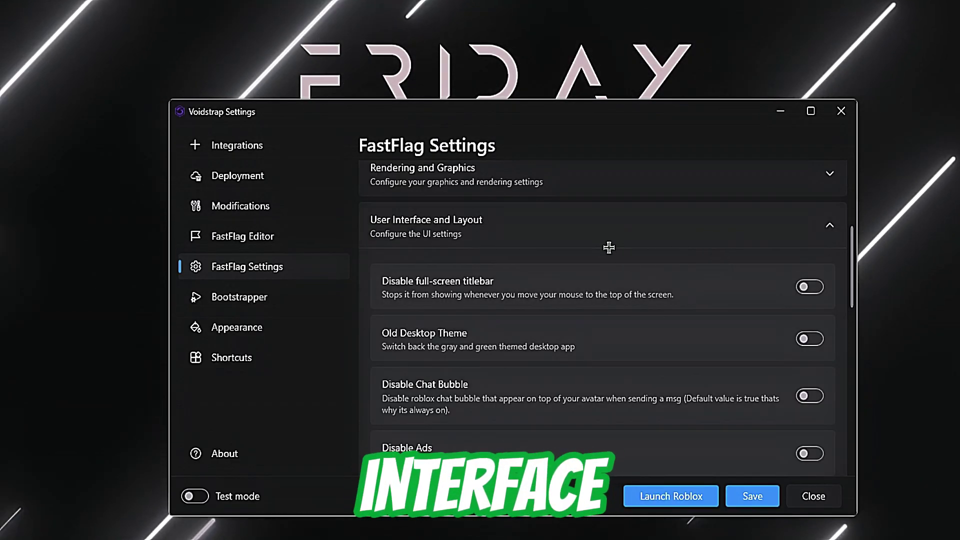
scroll(370, 280, "up", 2)
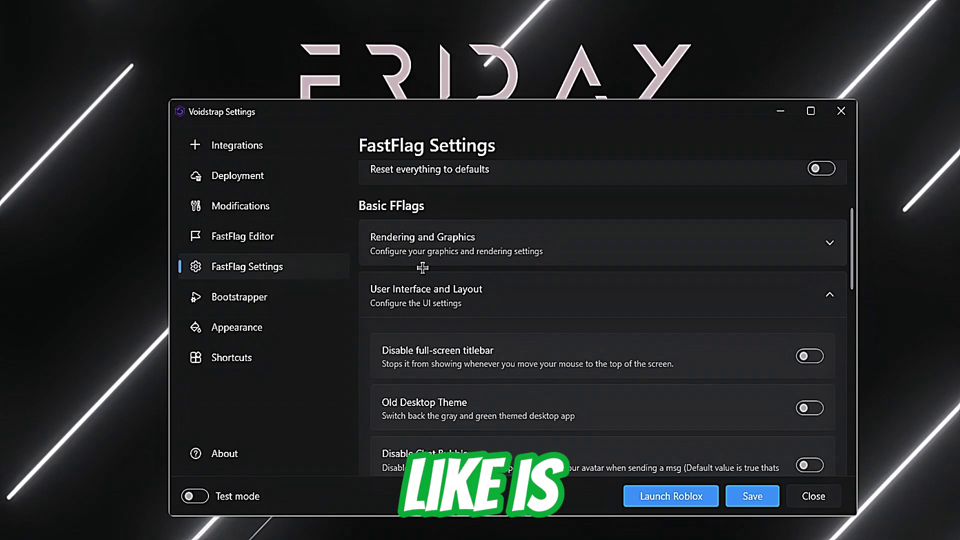
scroll(418, 265, "up", 1)
scroll(440, 272, "down", 10)
scroll(449, 422, "down", 5)
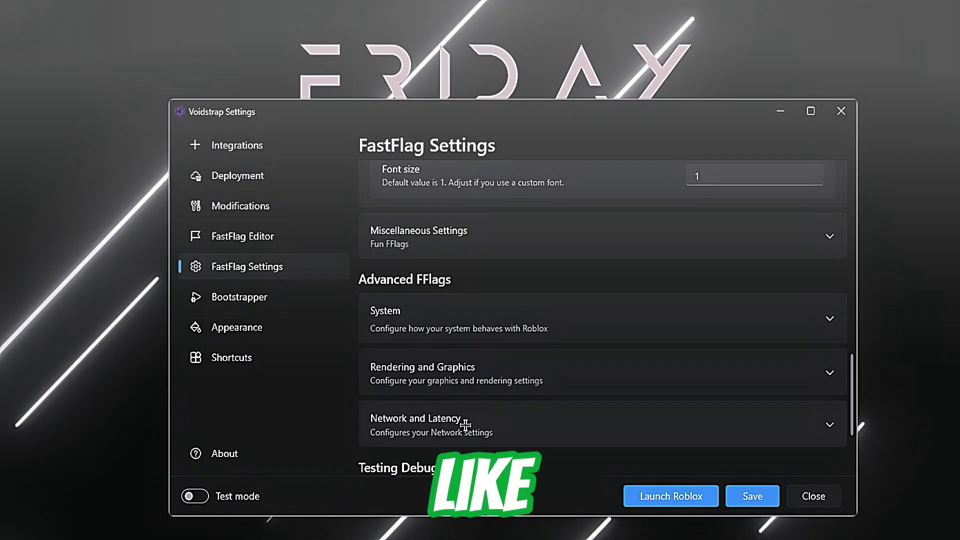
scroll(517, 395, "up", 10)
scroll(519, 387, "up", 2)
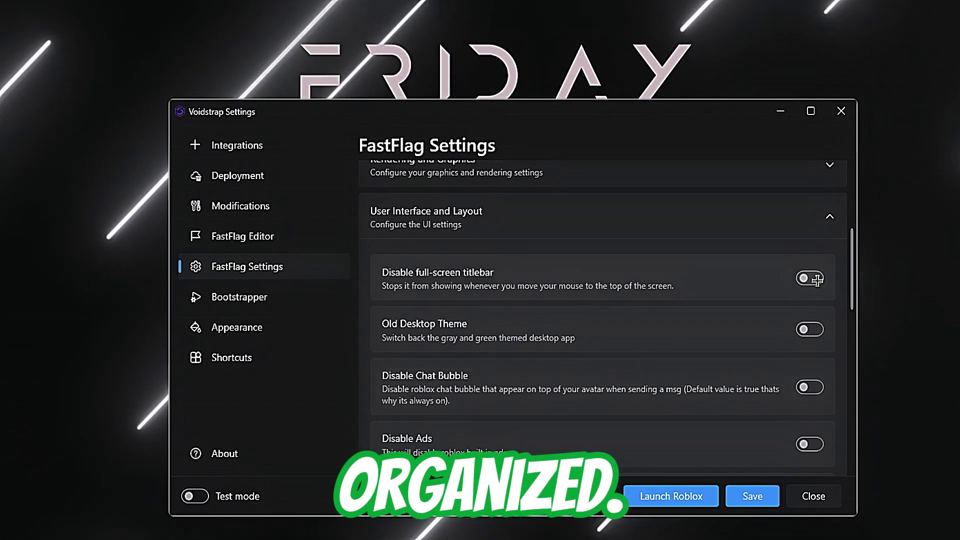
left_click(807, 331)
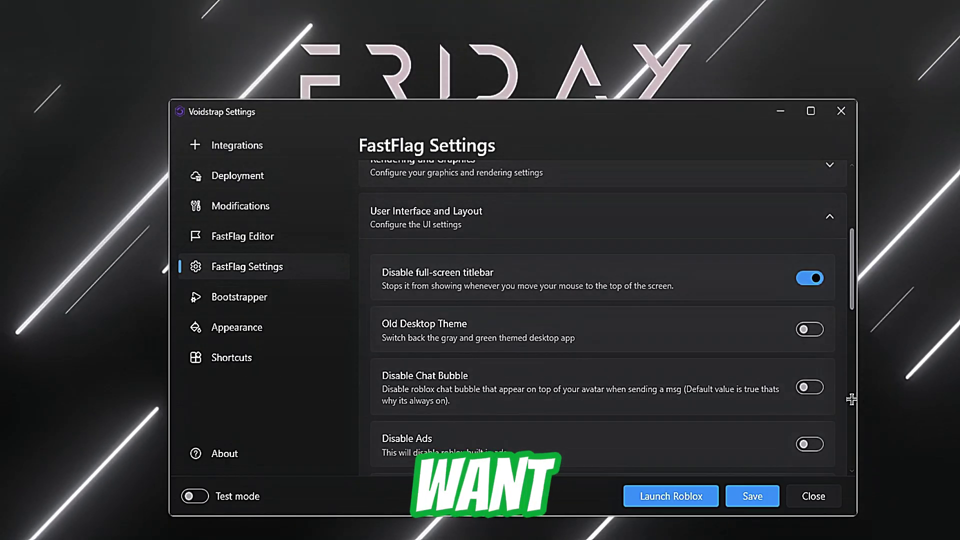
Step: Enable Disable Chat Bubble and Disable Ads, and collapse the User Interface and Layout group
left_click(809, 387)
scroll(519, 407, "down", 2)
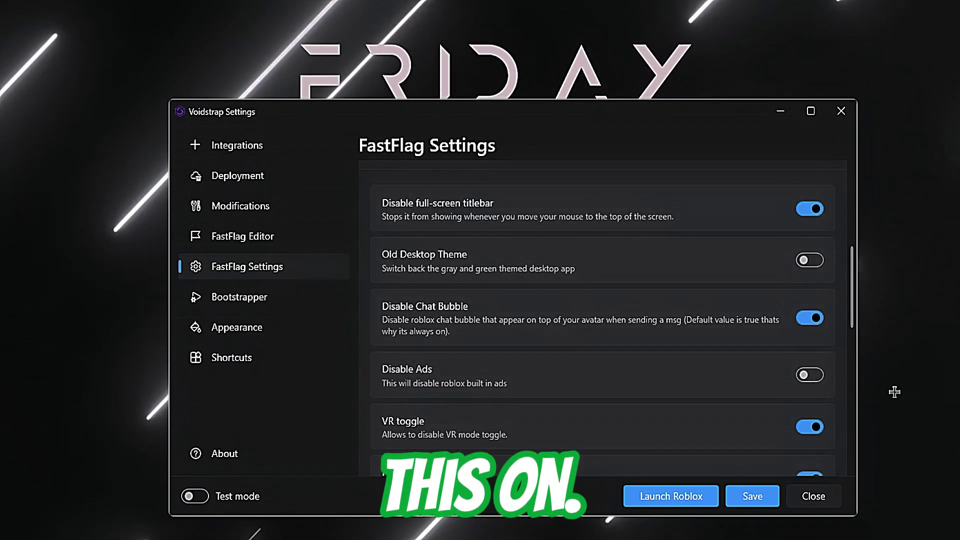
left_click(809, 375)
scroll(645, 349, "up", 2)
left_click(703, 238)
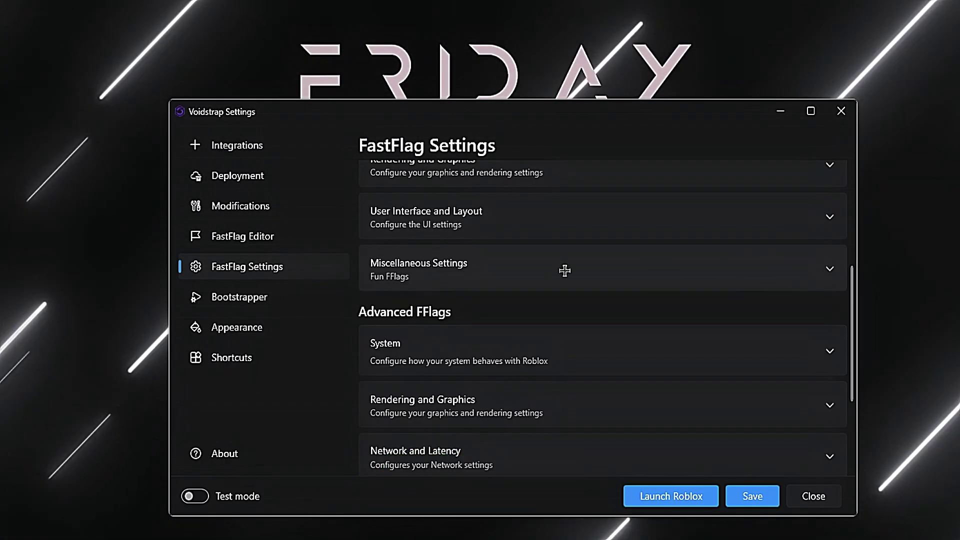
Step: Enable Unlimited zoom distance, Disable Layered Clothing and Brighter Visuals in the Miscellaneous Settings group
left_click(829, 274)
scroll(729, 275, "down", 2)
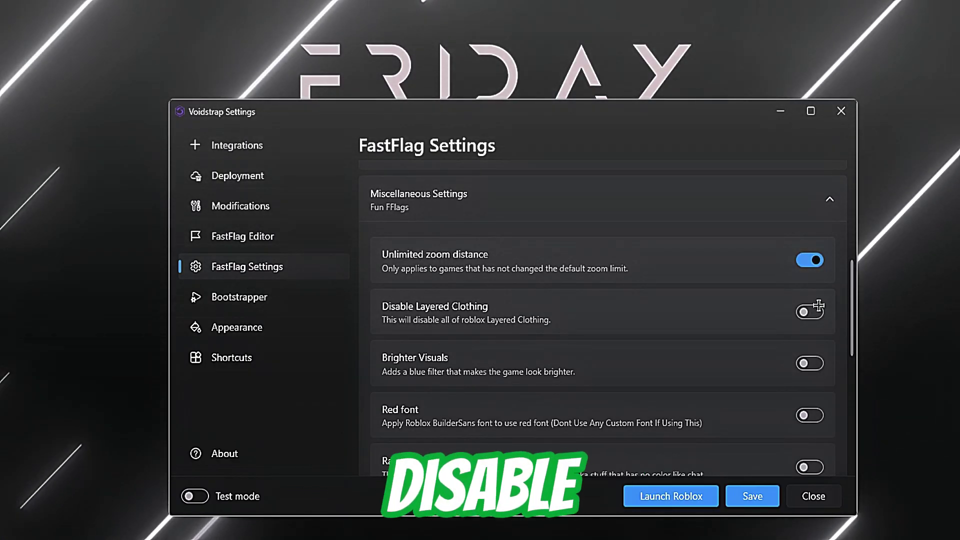
left_click(809, 311)
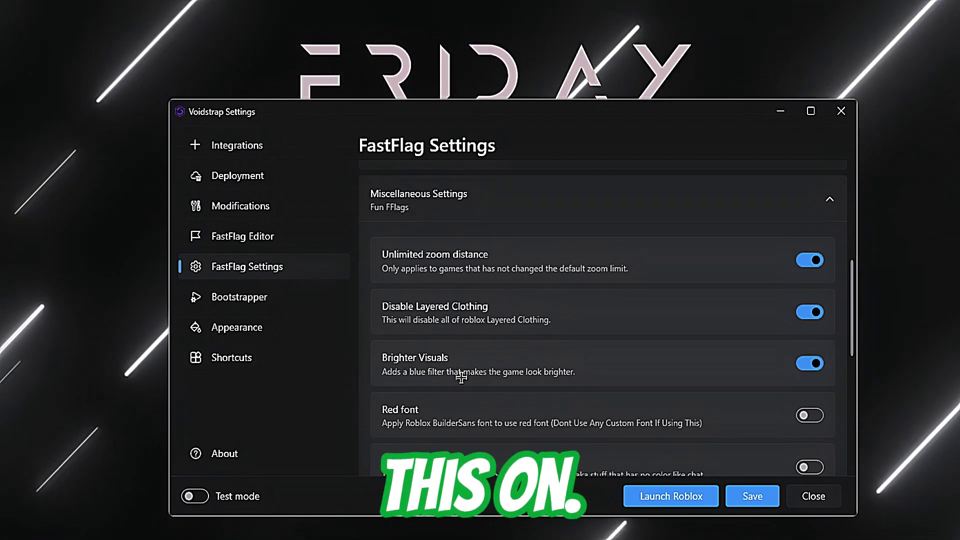
scroll(600, 370, "down", 1)
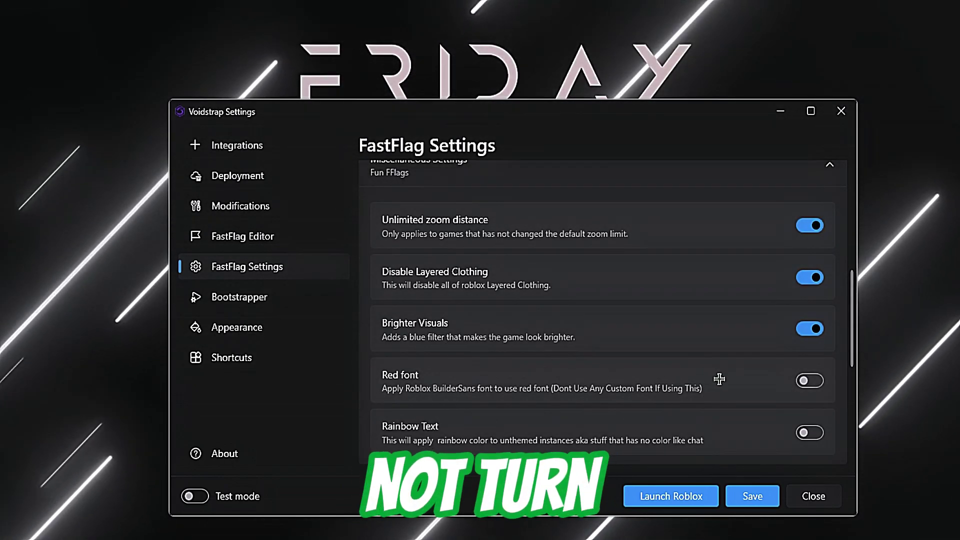
scroll(461, 378, "up", 3)
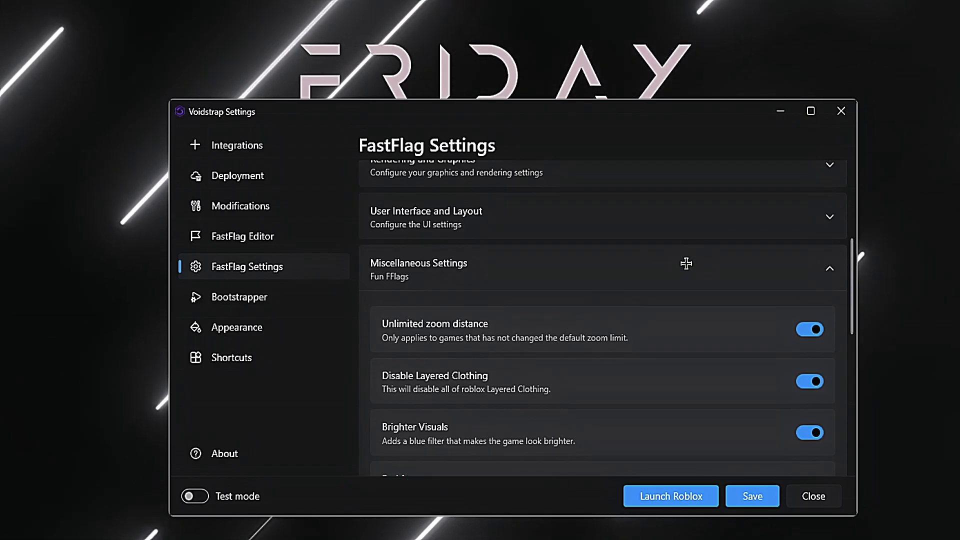
left_click(686, 264)
Step: Expand the System group of the Advanced FFlags and set Force CPU Logical Cores to 4
scroll(542, 364, "down", 2)
left_click(395, 299)
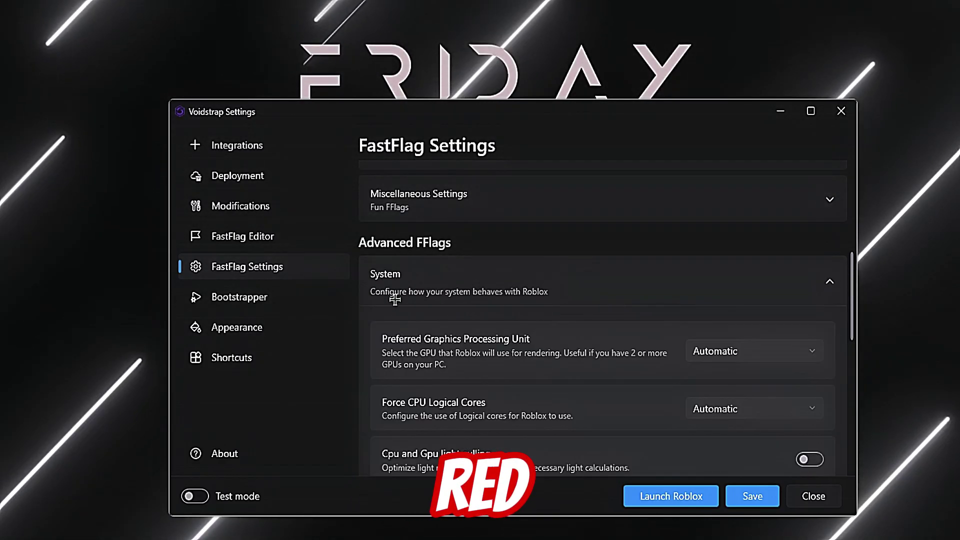
scroll(400, 297, "down", 4)
scroll(418, 292, "up", 1)
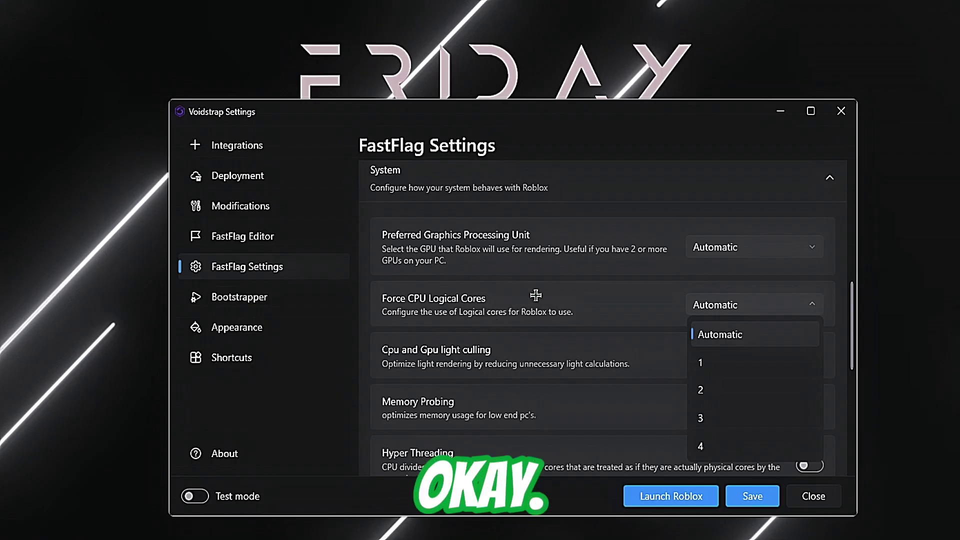
left_click(729, 446)
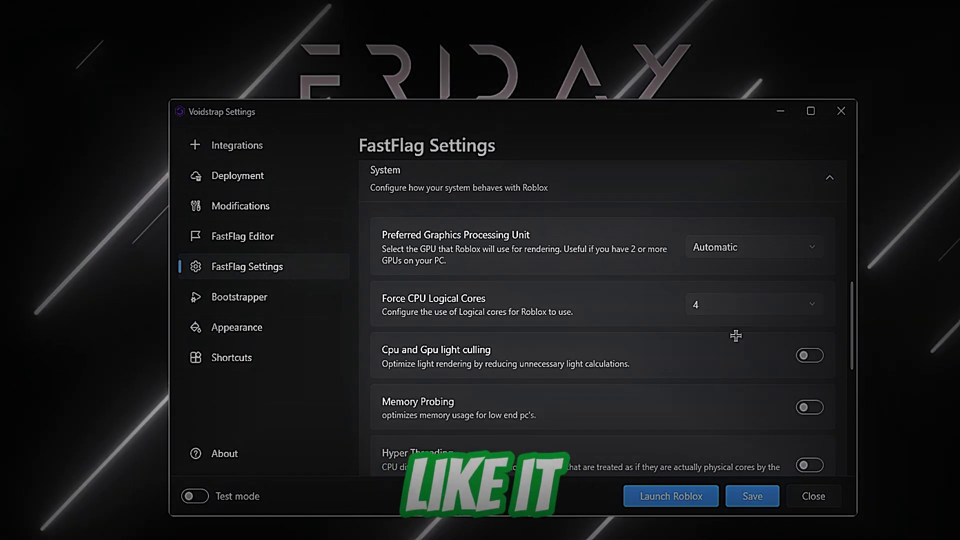
left_click(731, 351)
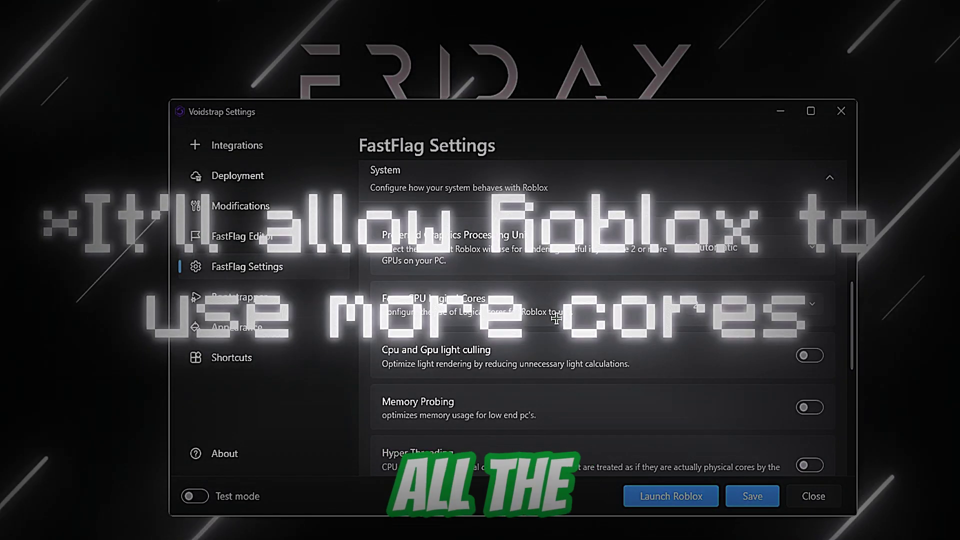
Step: Set Force CPU Logical Cores to 2 and enable Cpu and Gpu light culling, leaving Memory Probing off
scroll(651, 350, "down", 1)
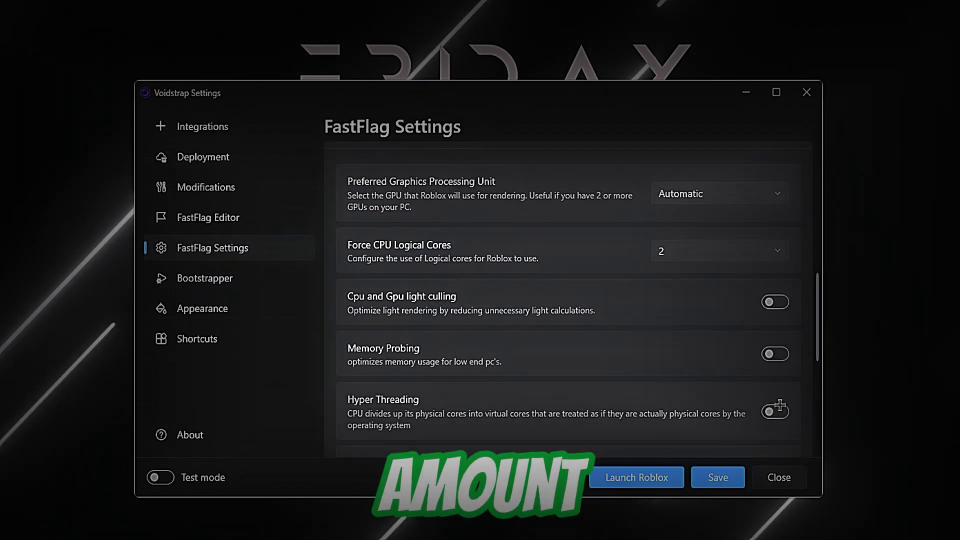
left_click(377, 307)
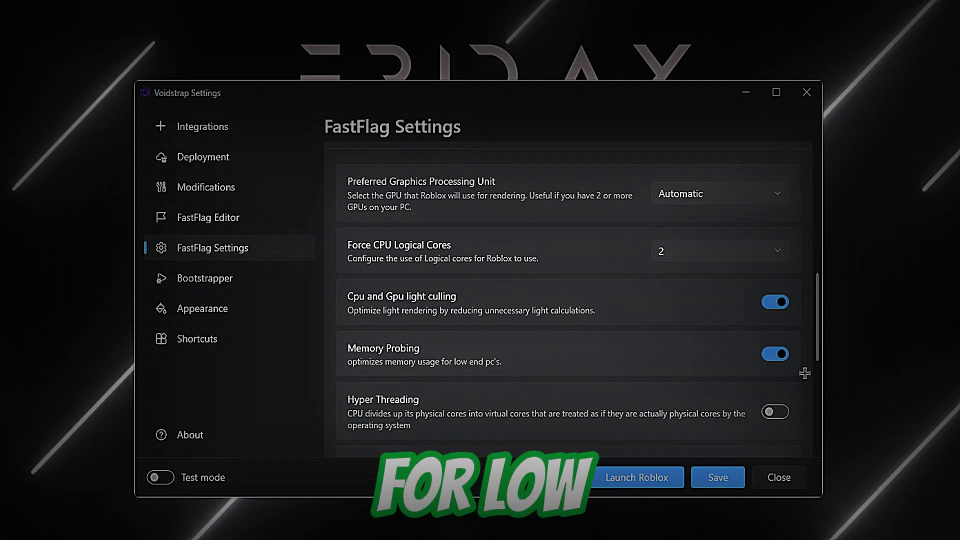
scroll(773, 332, "up", 2)
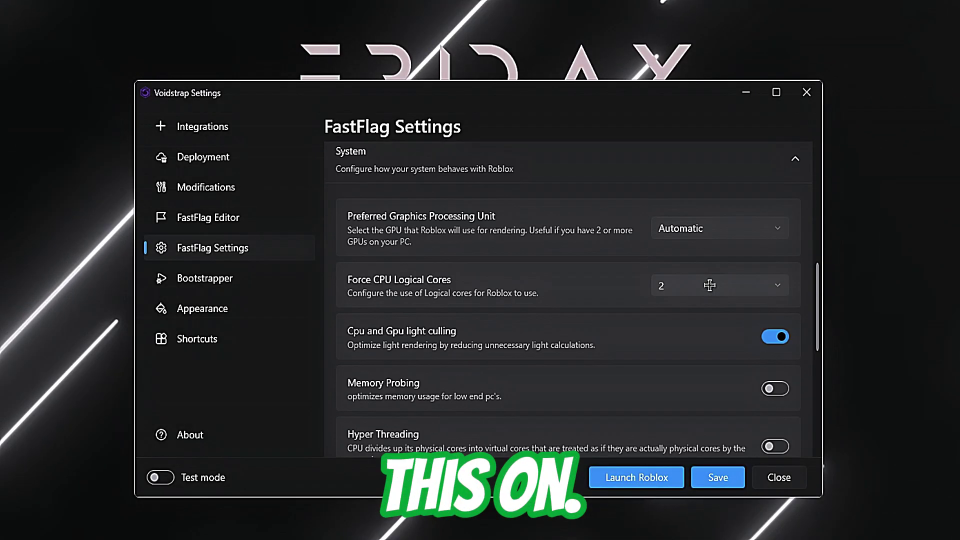
Step: Set the Dynamic resolution to 1440 and collapse the System group
scroll(709, 342, "down", 4)
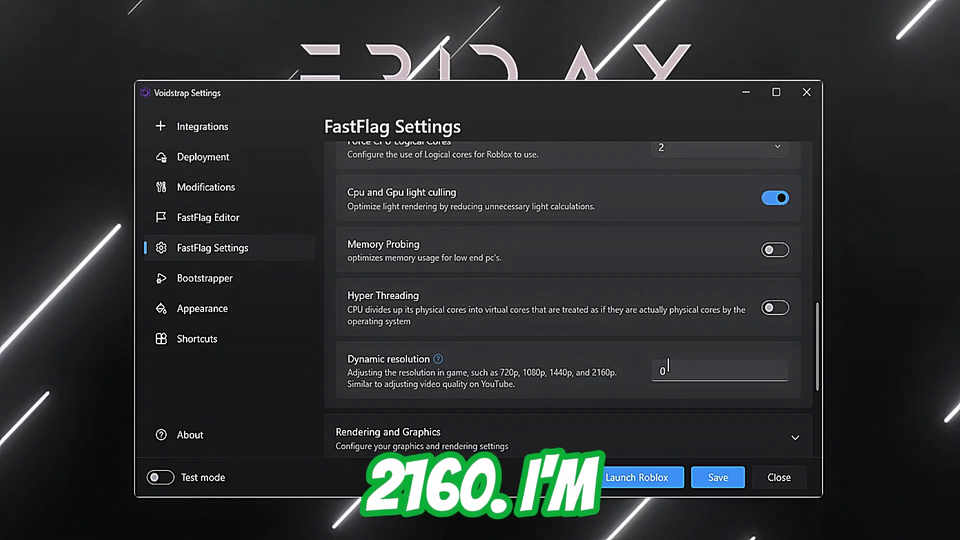
left_click(665, 371)
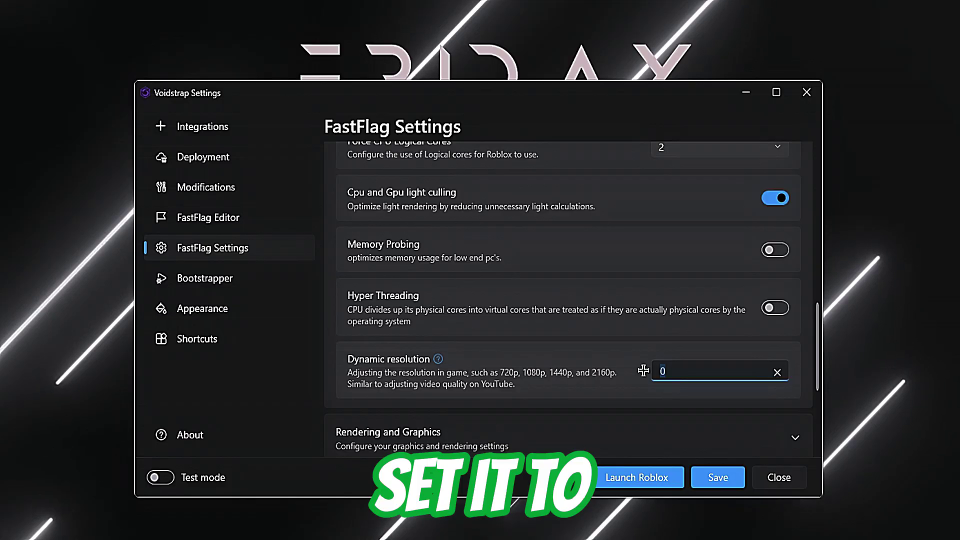
type("144")
scroll(680, 379, "down", 1)
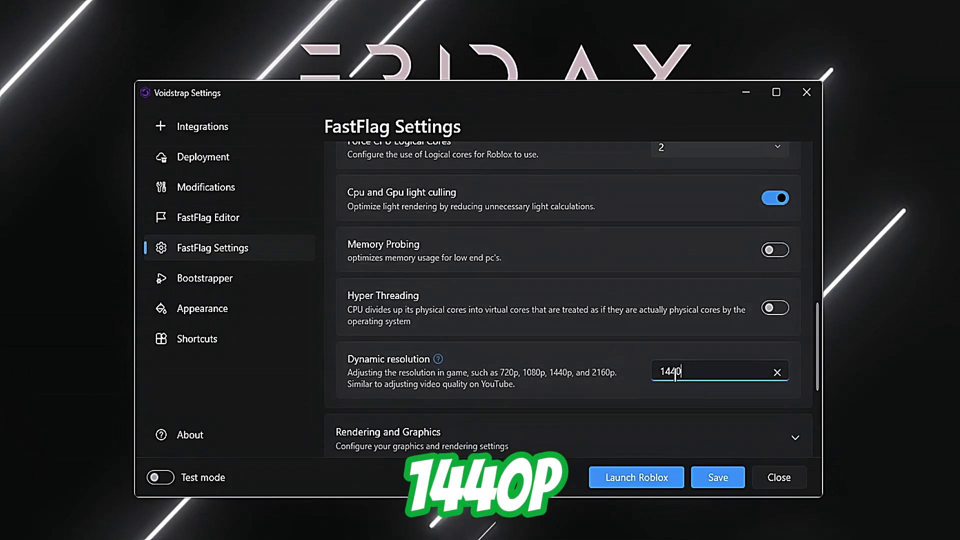
scroll(668, 375, "up", 10)
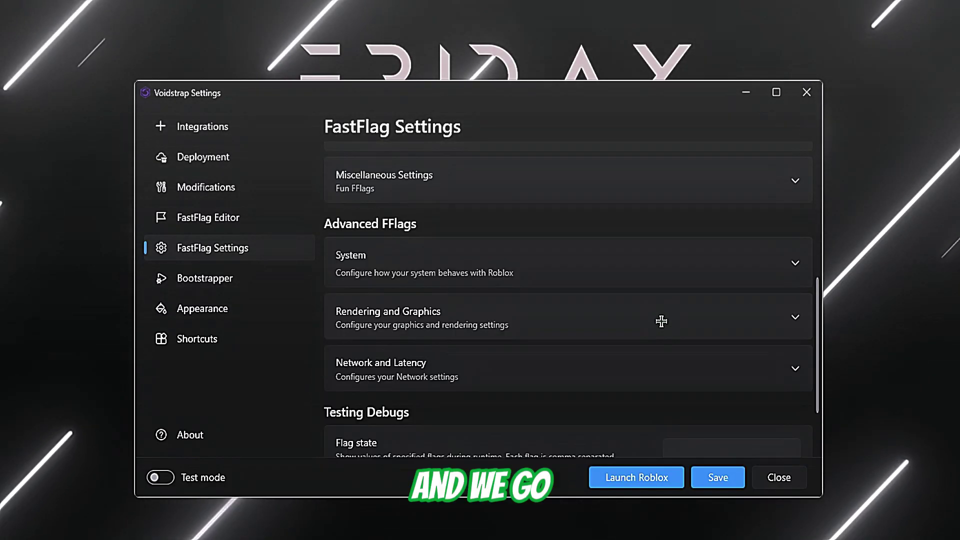
Step: Enable Disable Roblox Telemetry and Less Lag Spikes in the Network and Latency group of the Advanced FFlags
scroll(645, 303, "down", 1)
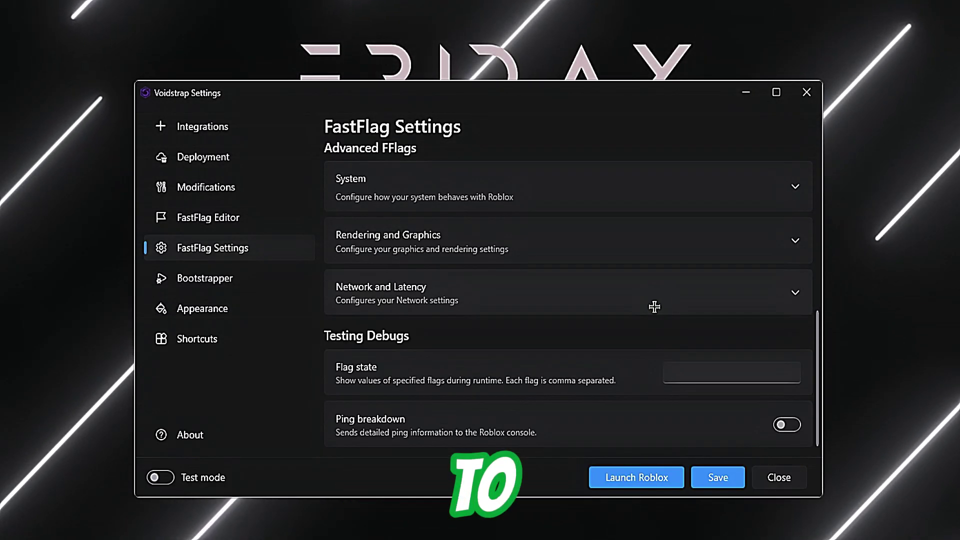
left_click(650, 304)
scroll(638, 347, "down", 3)
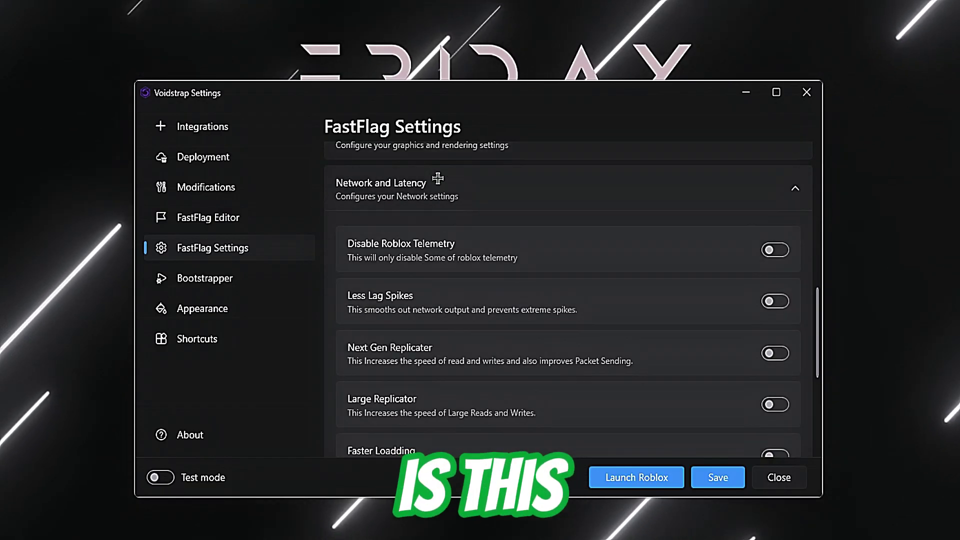
scroll(508, 223, "up", 1)
scroll(520, 250, "down", 3)
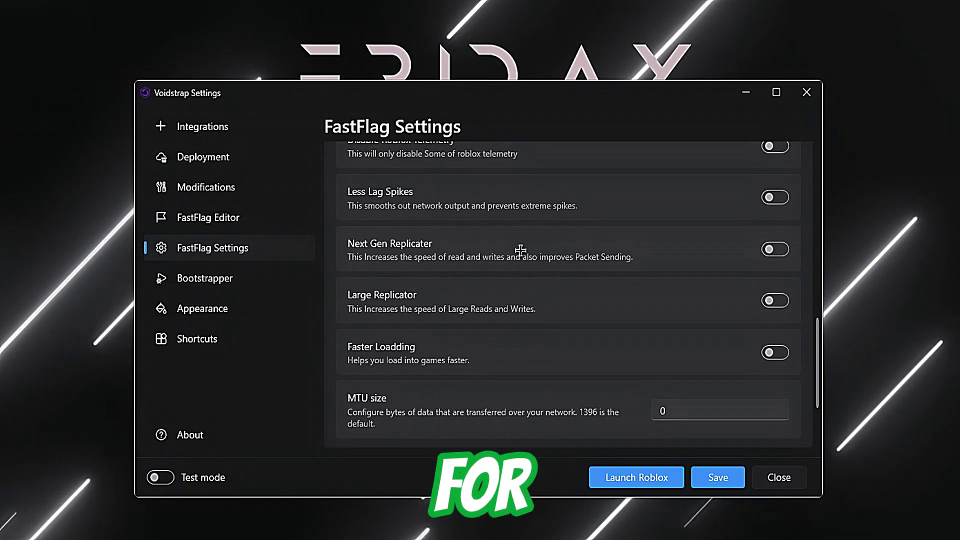
scroll(520, 250, "up", 4)
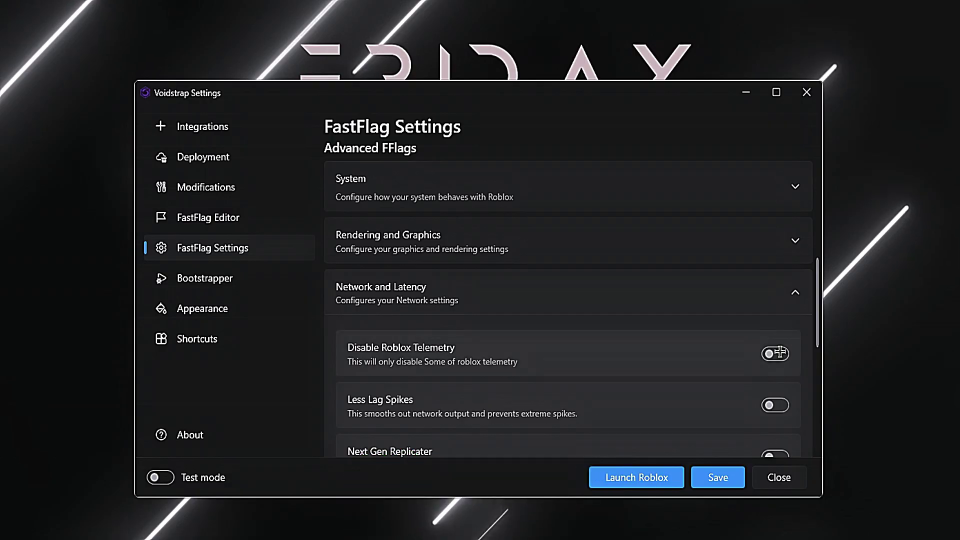
scroll(780, 352, "down", 1)
left_click(776, 285)
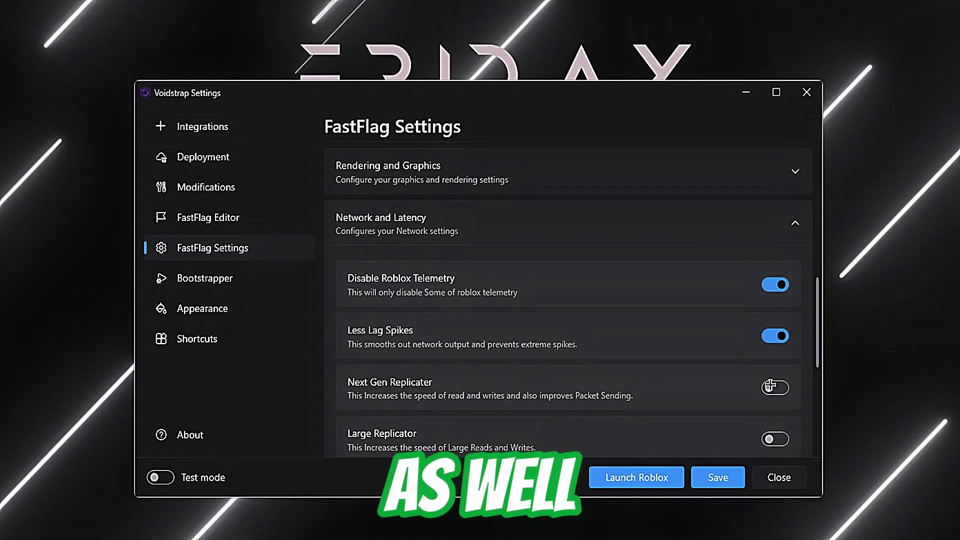
Step: Enable Next Gen Replicater, Large Replicator and Faster Loadding in the network flags
left_click(771, 443)
scroll(766, 336, "down", 2)
left_click(775, 419)
scroll(388, 400, "down", 3)
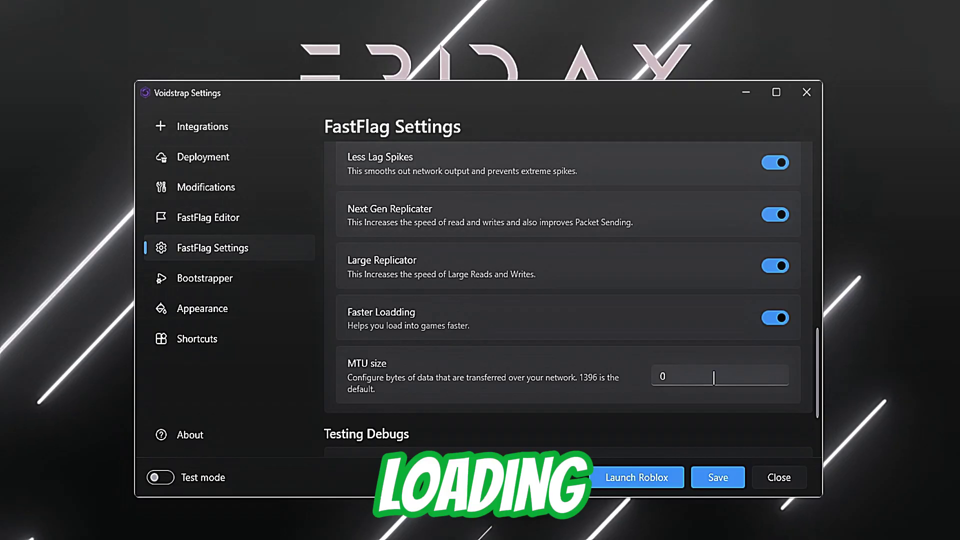
Step: Set the MTU size to 1480 and enable Ping breakdown under Testing Debugs
left_click(713, 377)
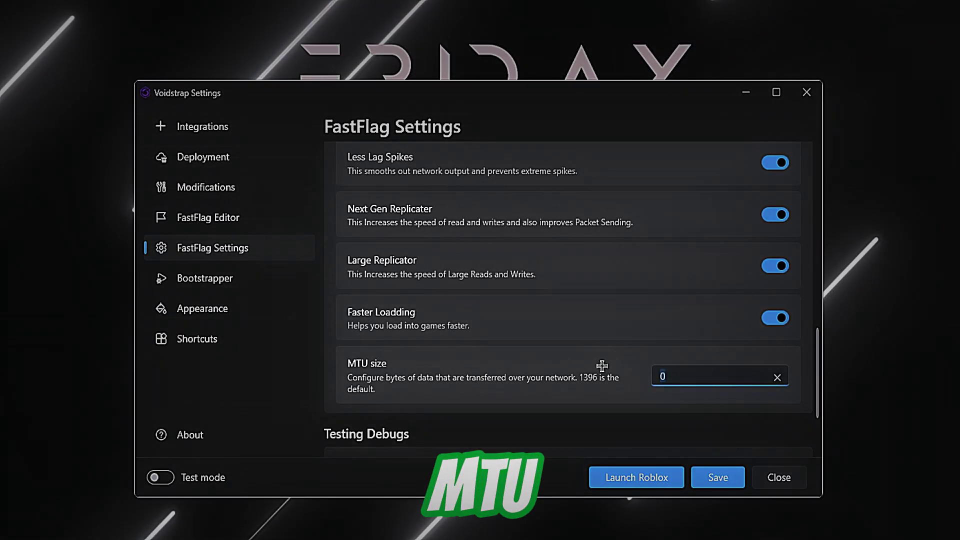
type("148")
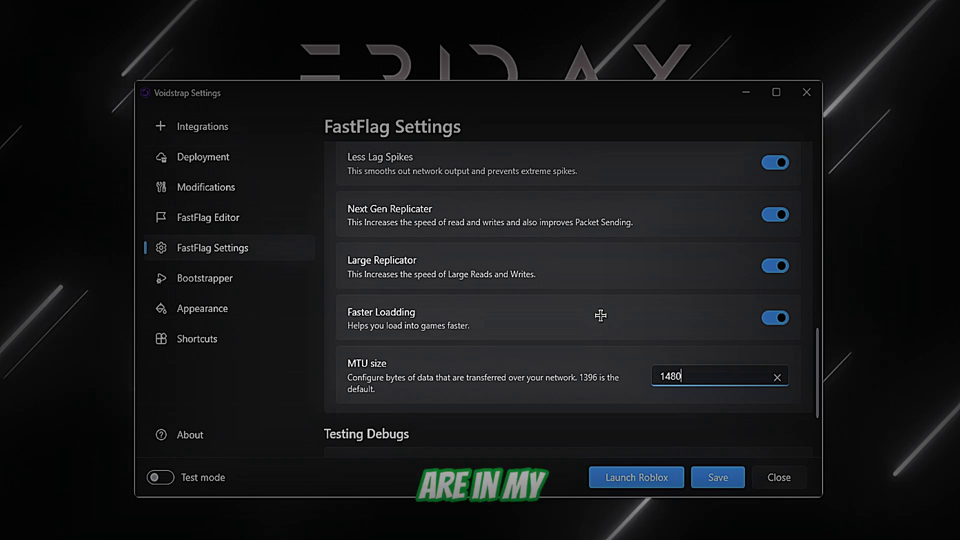
scroll(490, 348, "up", 4)
scroll(495, 351, "down", 6)
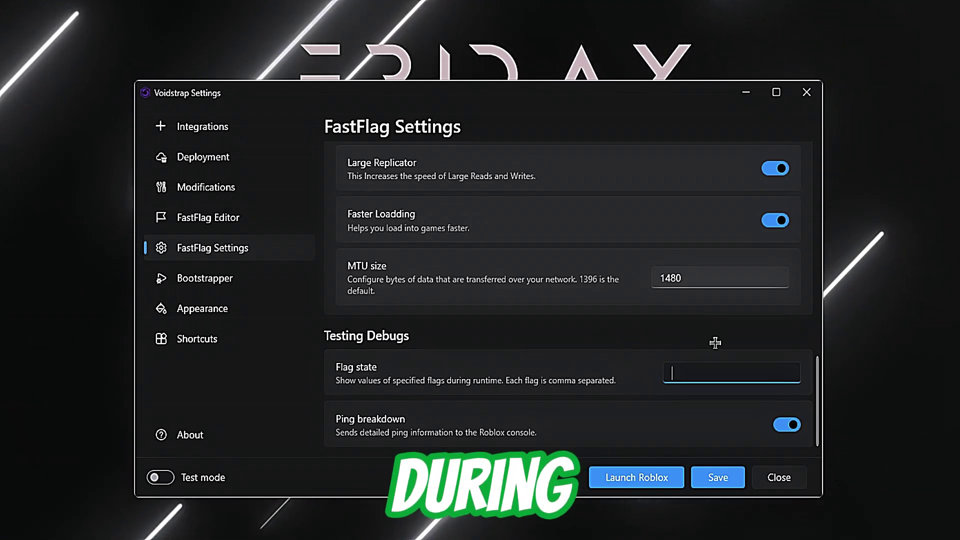
Step: Look over the Bootstrapper launch options and the available icon choices in the Appearance settings
left_click(235, 278)
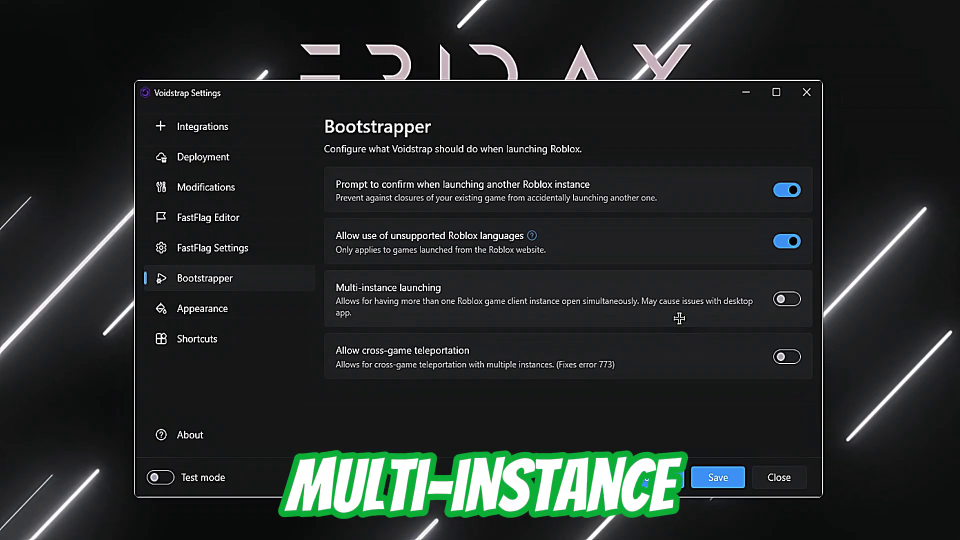
left_click(189, 311)
scroll(589, 313, "down", 2)
scroll(650, 350, "up", 2)
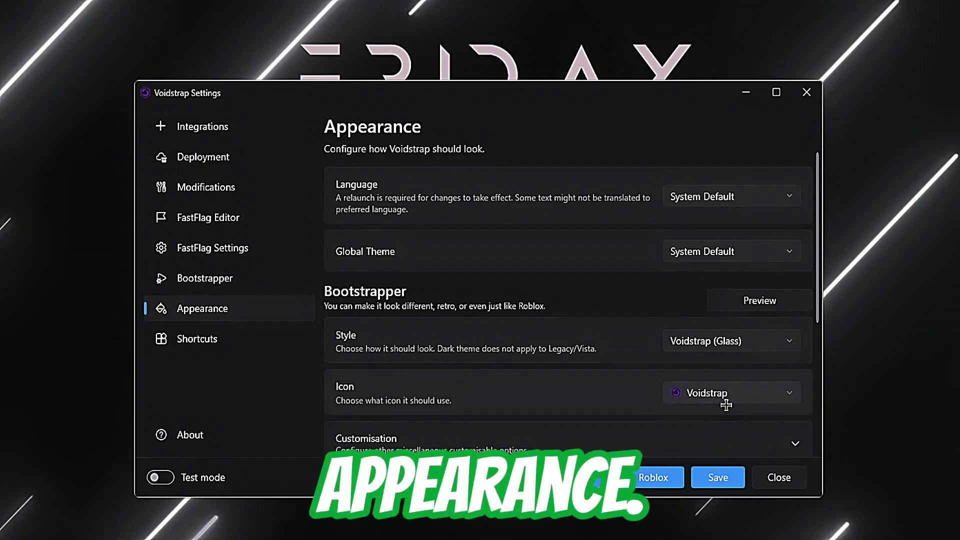
left_click(725, 395)
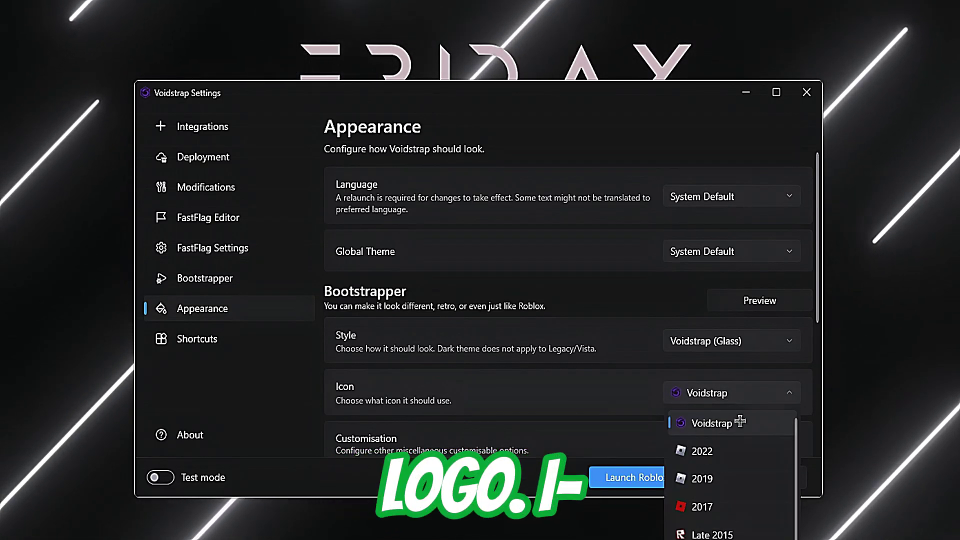
left_click(619, 368)
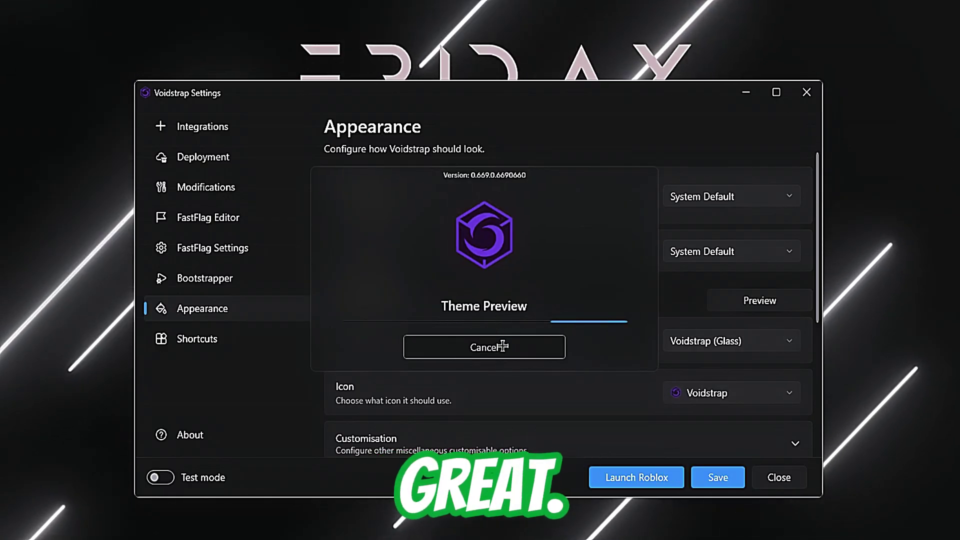
left_click(503, 346)
Step: Set the bootstrapper style to Fake Byfron (2023) and preview it
left_click(730, 341)
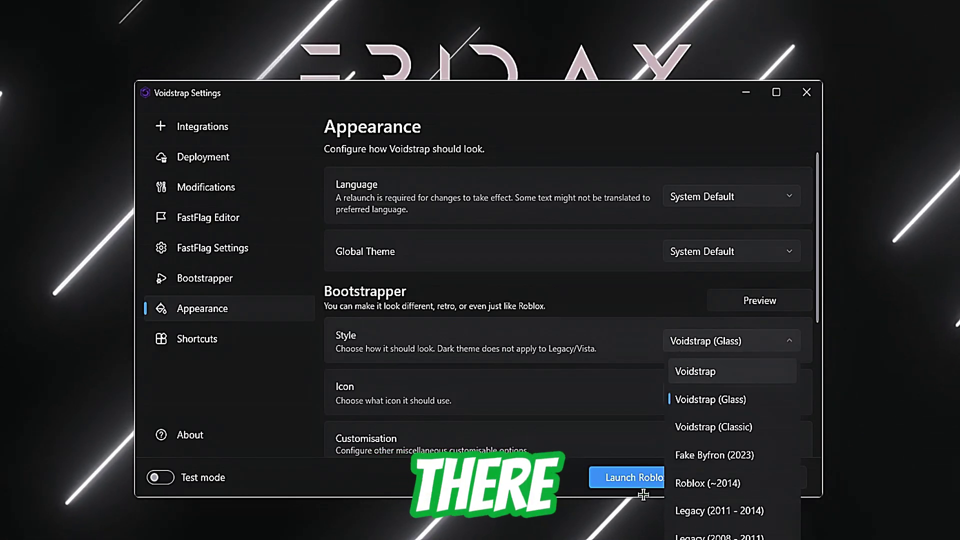
left_click(691, 458)
left_click(732, 303)
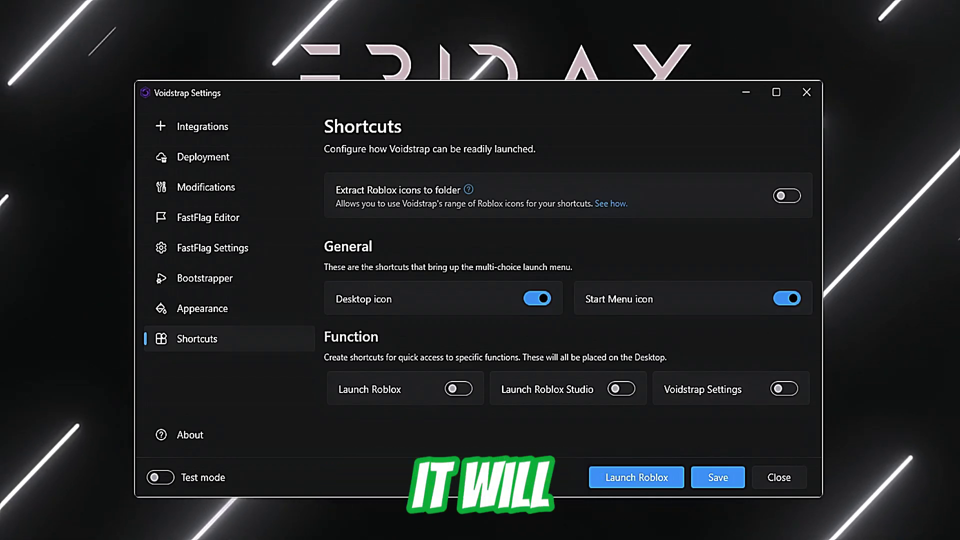
Step: Move the settings window with the Shortcuts page aside to uncover the desktop and open the desktop's options
key("super")
key("super")
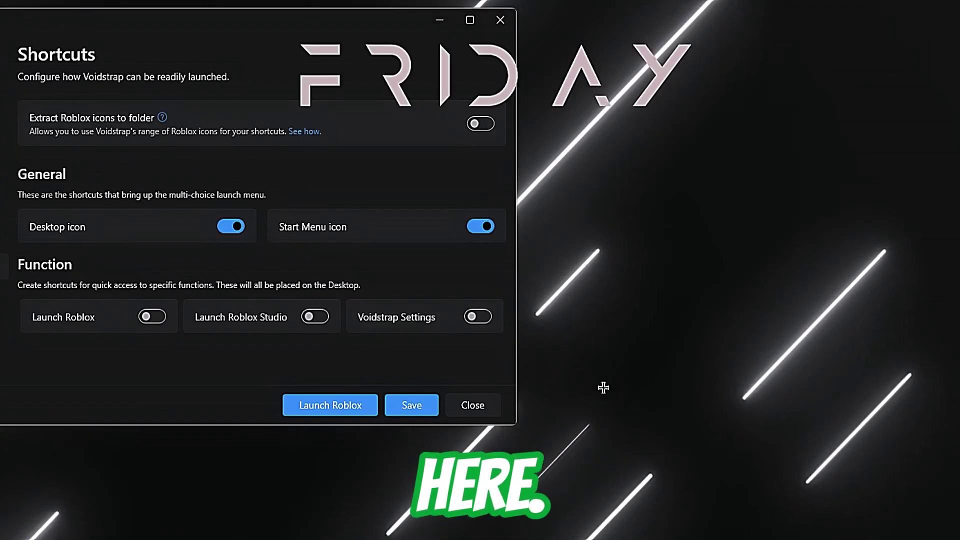
right_click(602, 388)
mouse_move(762, 397)
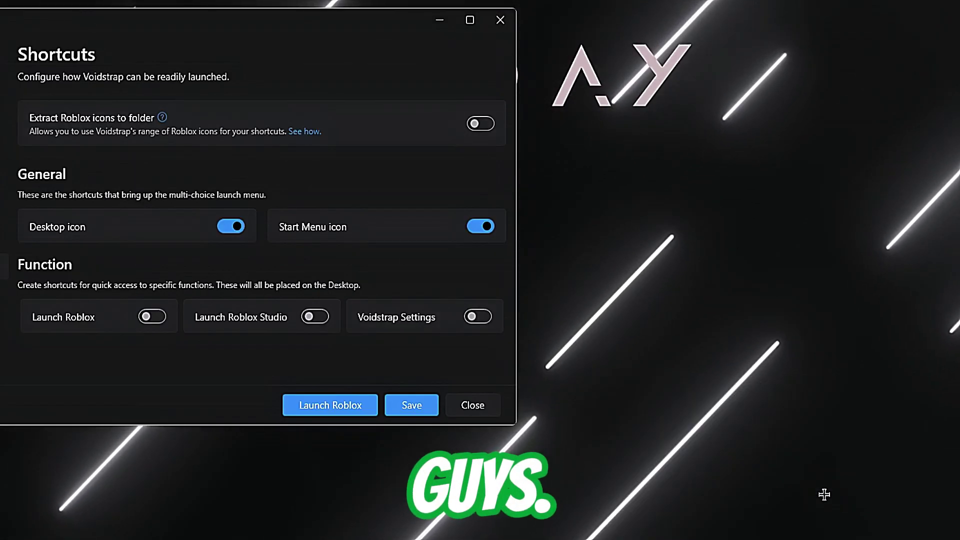